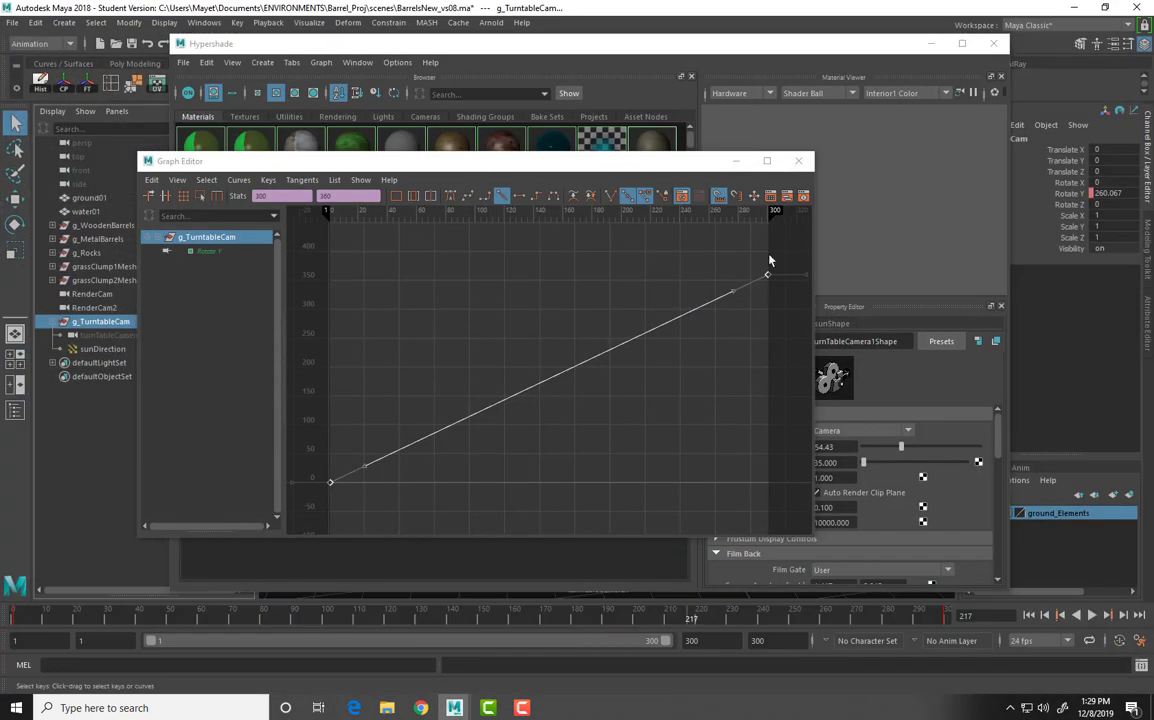
# Close the Graph Editor, minimize Hypershade, and select the sunDirection light
pyautogui.click(798, 160)
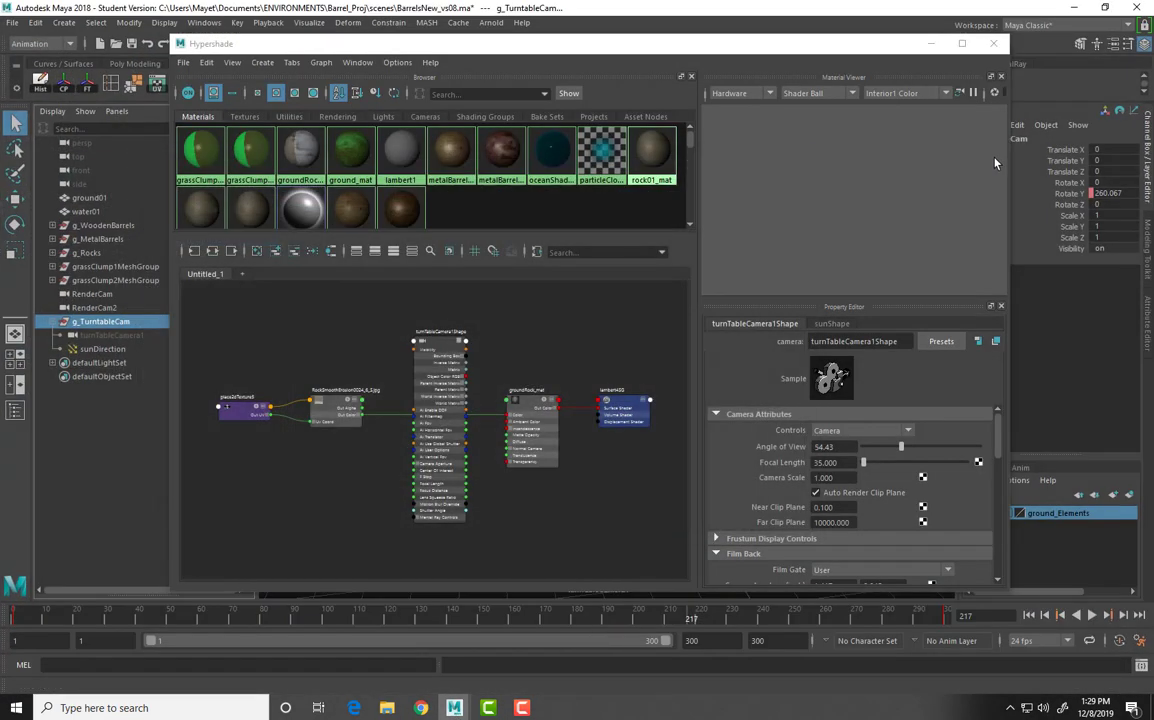
pyautogui.click(931, 43)
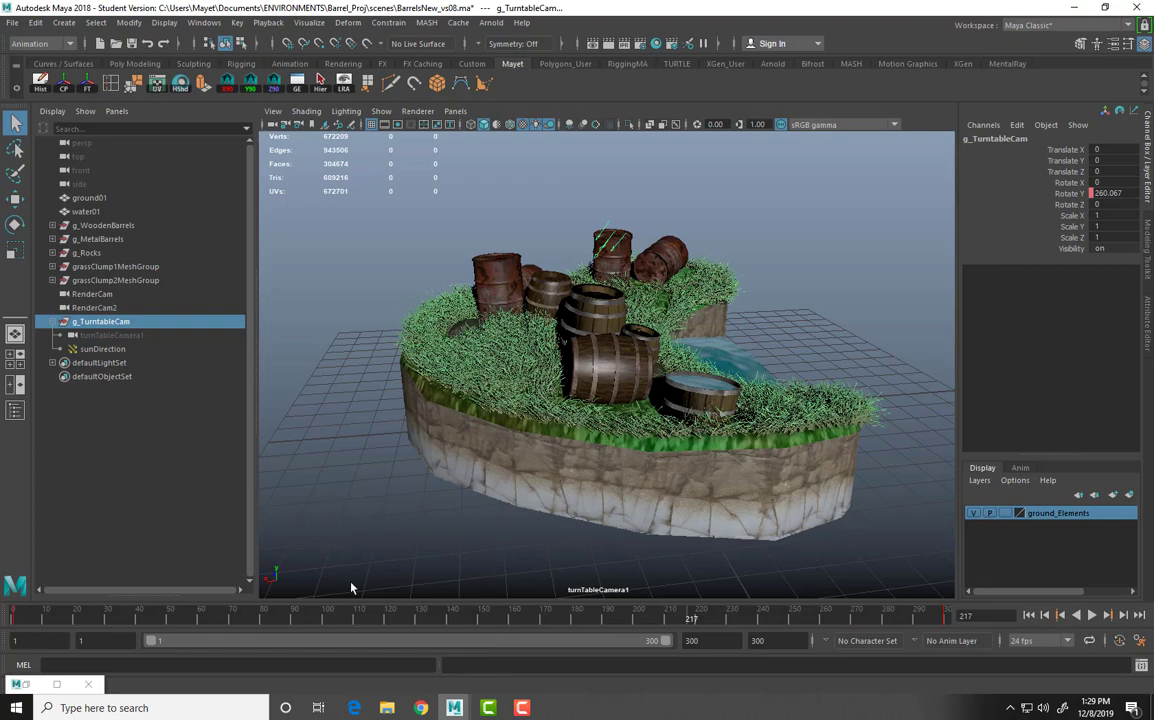
pyautogui.click(97, 349)
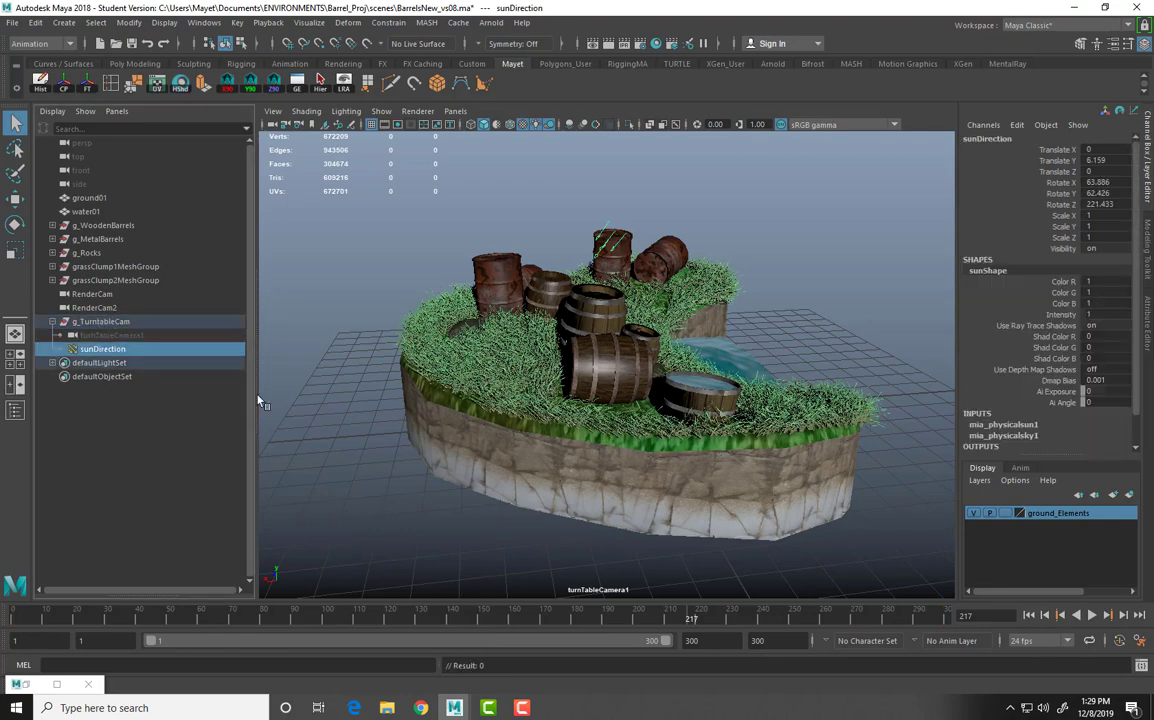
# Preview the turntable, rewind to frame 1, and move sunDirection out of g_TurntableCam to the top level
pyautogui.hotkey('alt', 'v')
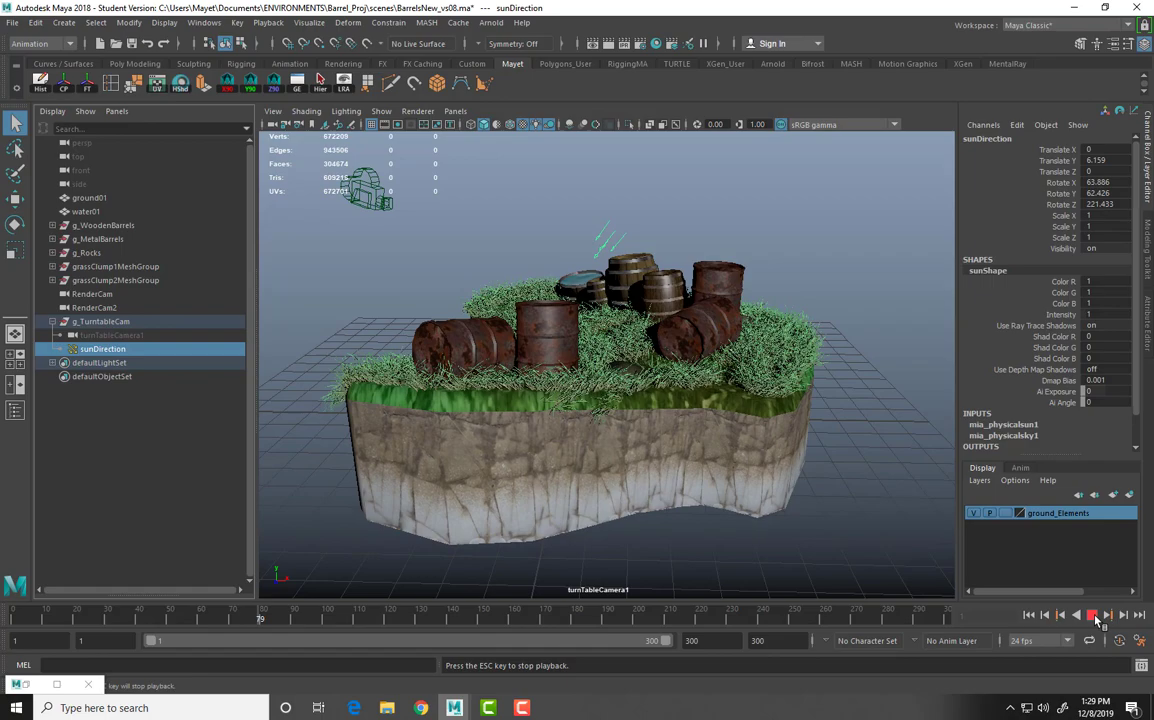
pyautogui.click(1092, 615)
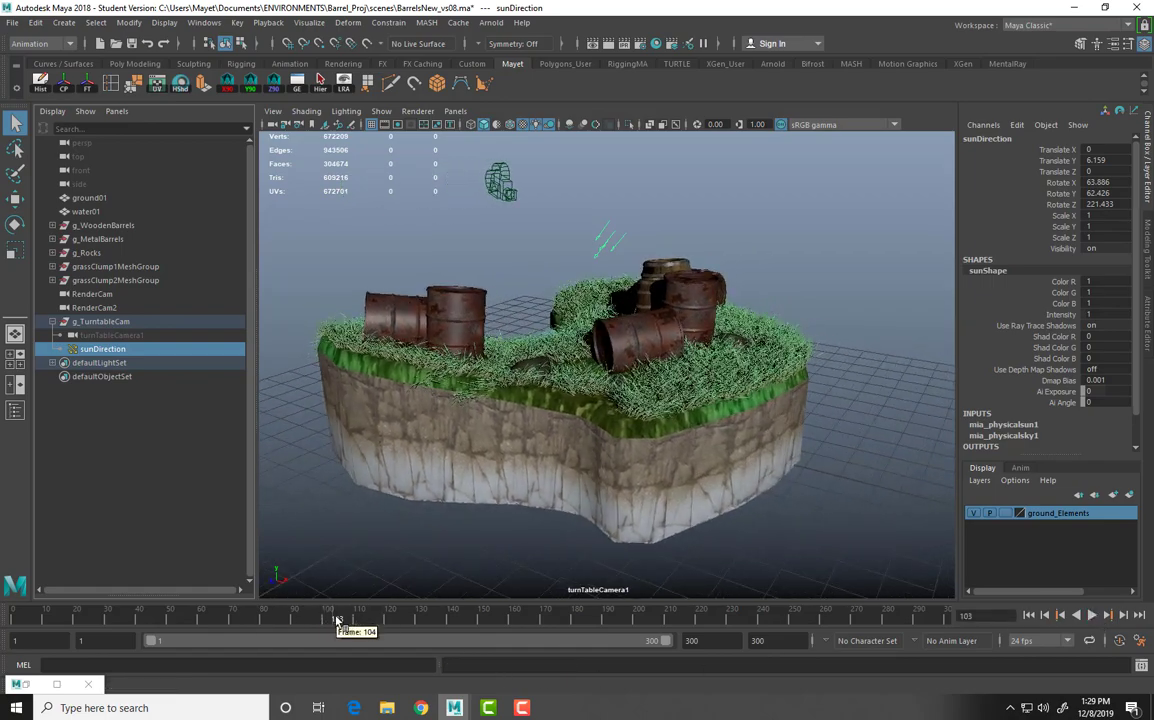
pyautogui.hotkey('alt', 'shift', 'v')
pyautogui.moveTo(112, 350); pyautogui.dragTo(92, 300, button='middle')
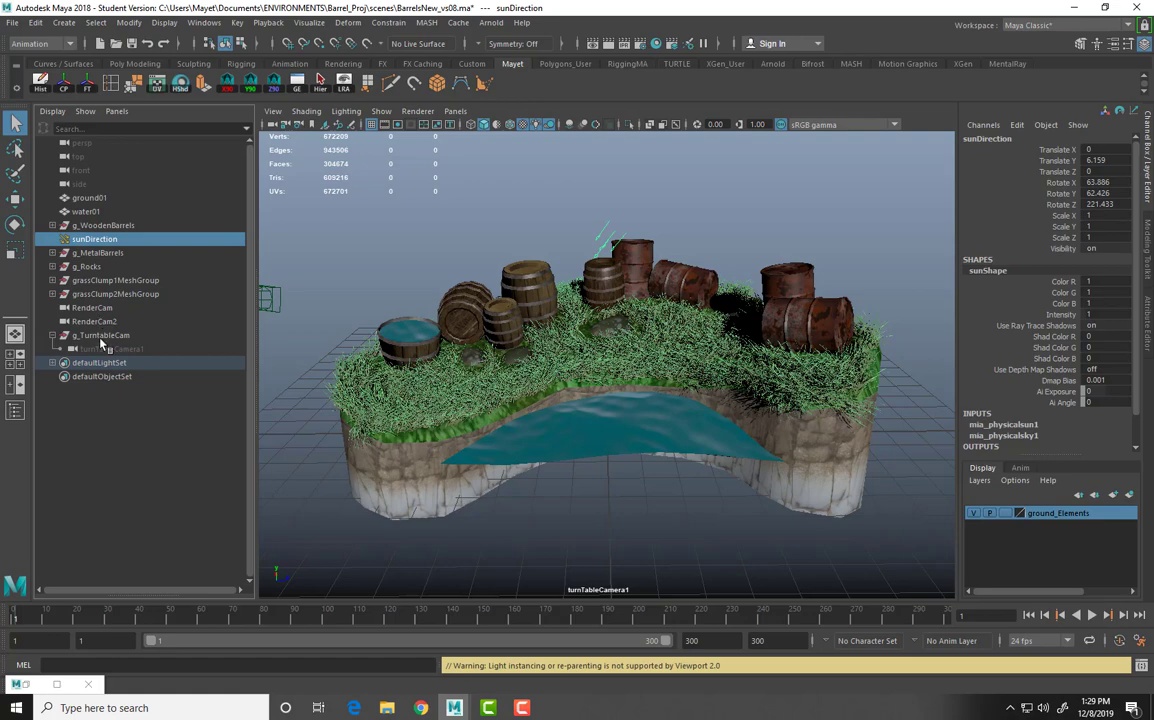
# Delete the g_TurntableCam group and look through the persp camera
pyautogui.click(100, 335)
pyautogui.press('Delete')
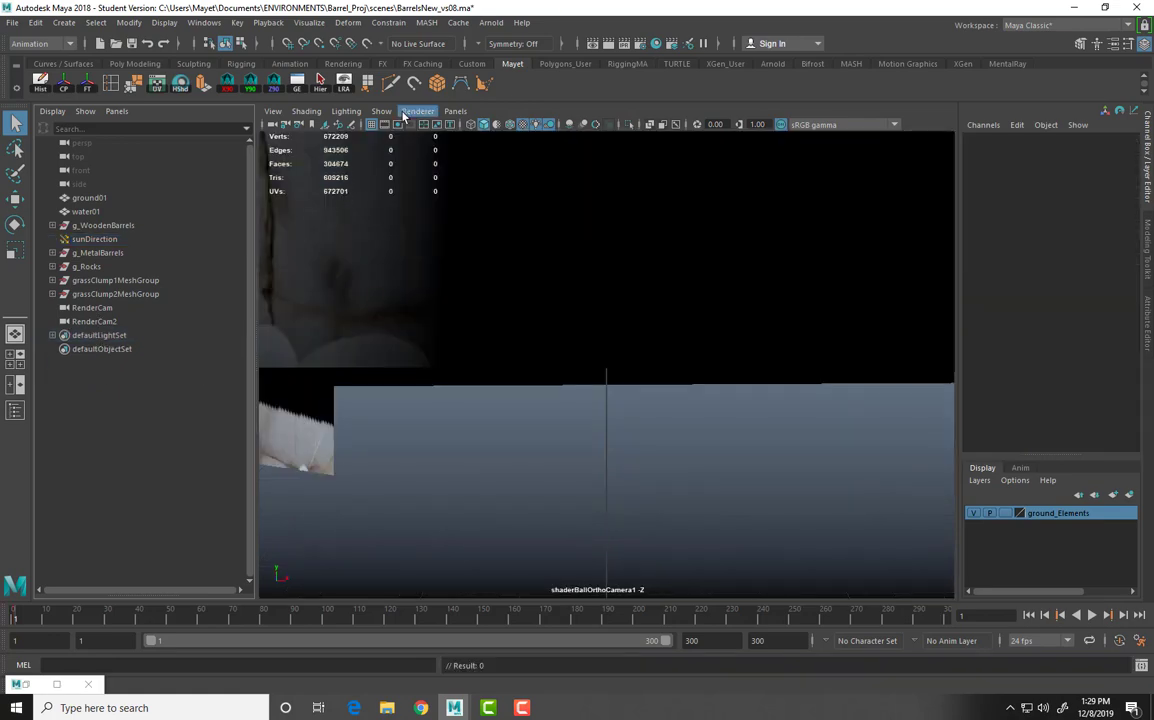
pyautogui.click(455, 111)
pyautogui.moveTo(510, 125)
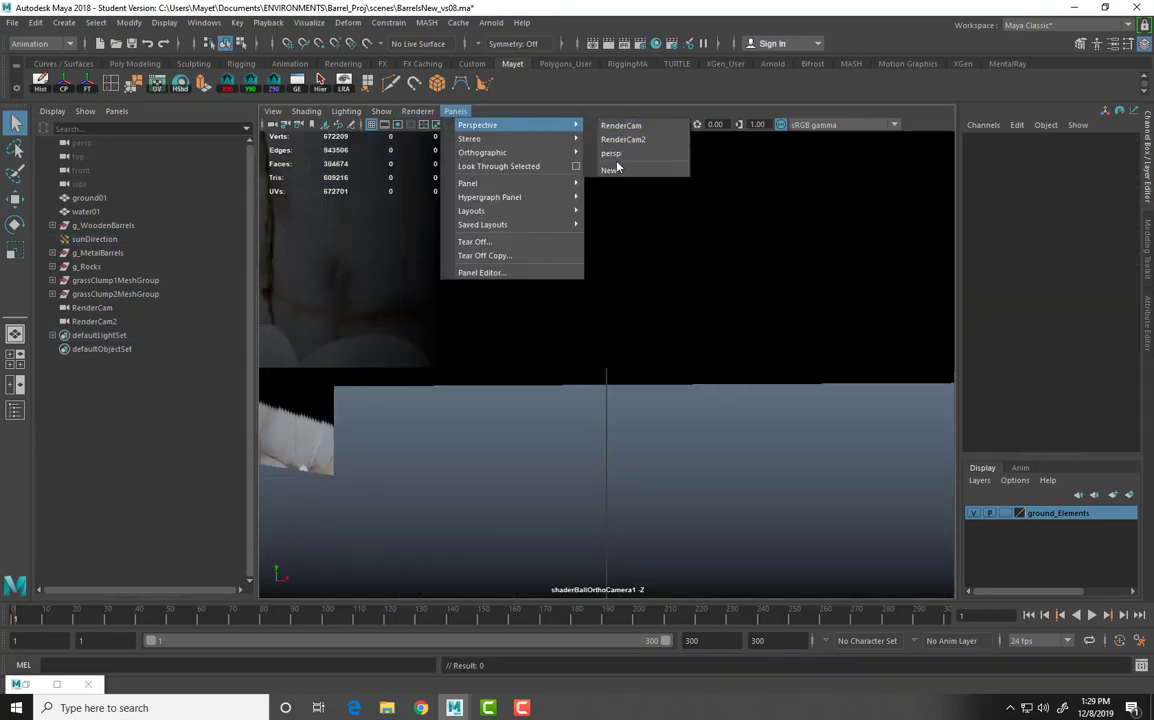
pyautogui.click(610, 153)
# Zoom and orbit around the island, then select the sunDirection light
pyautogui.scroll(-10, 439, 326)
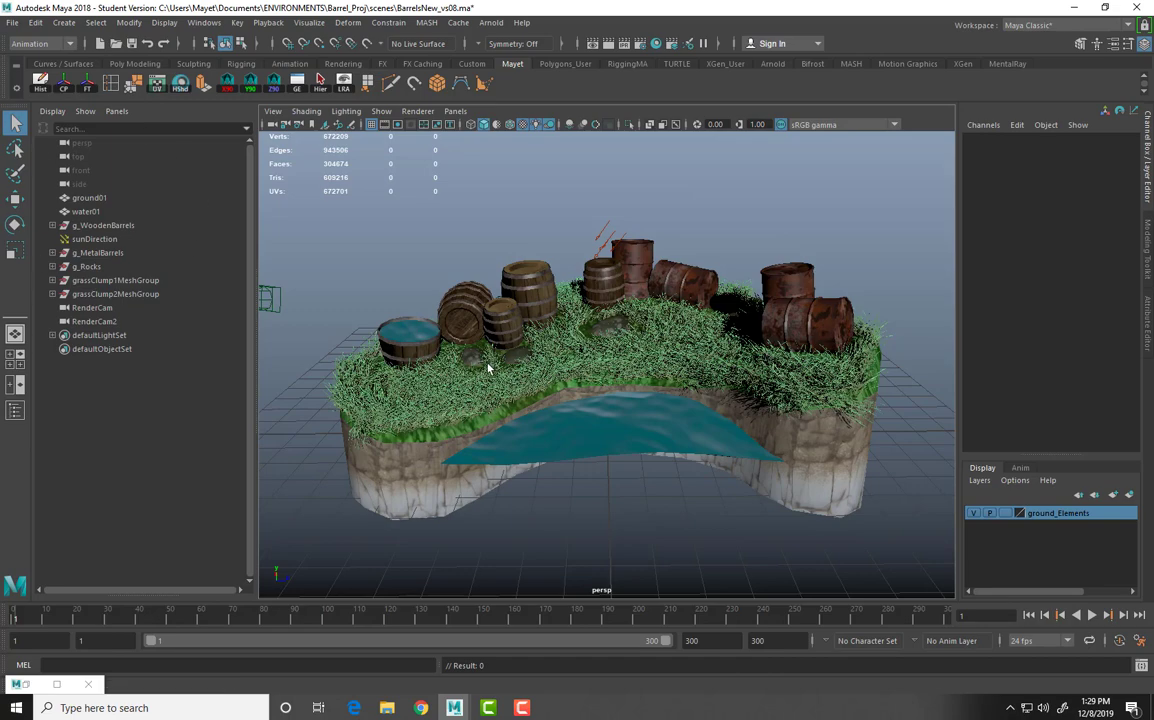
pyautogui.scroll(15, 435, 291)
pyautogui.scroll(-8, 705, 372)
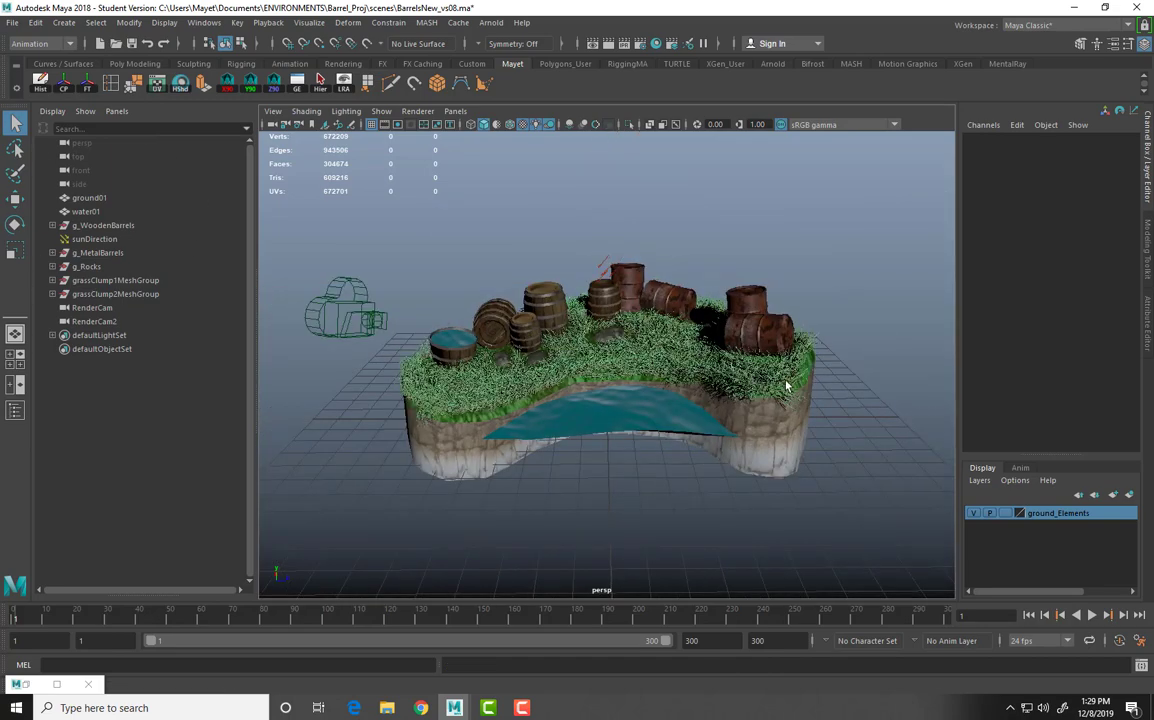
pyautogui.keyDown('alt'); pyautogui.moveTo(710, 345); pyautogui.dragTo(757, 388); pyautogui.keyUp('alt')
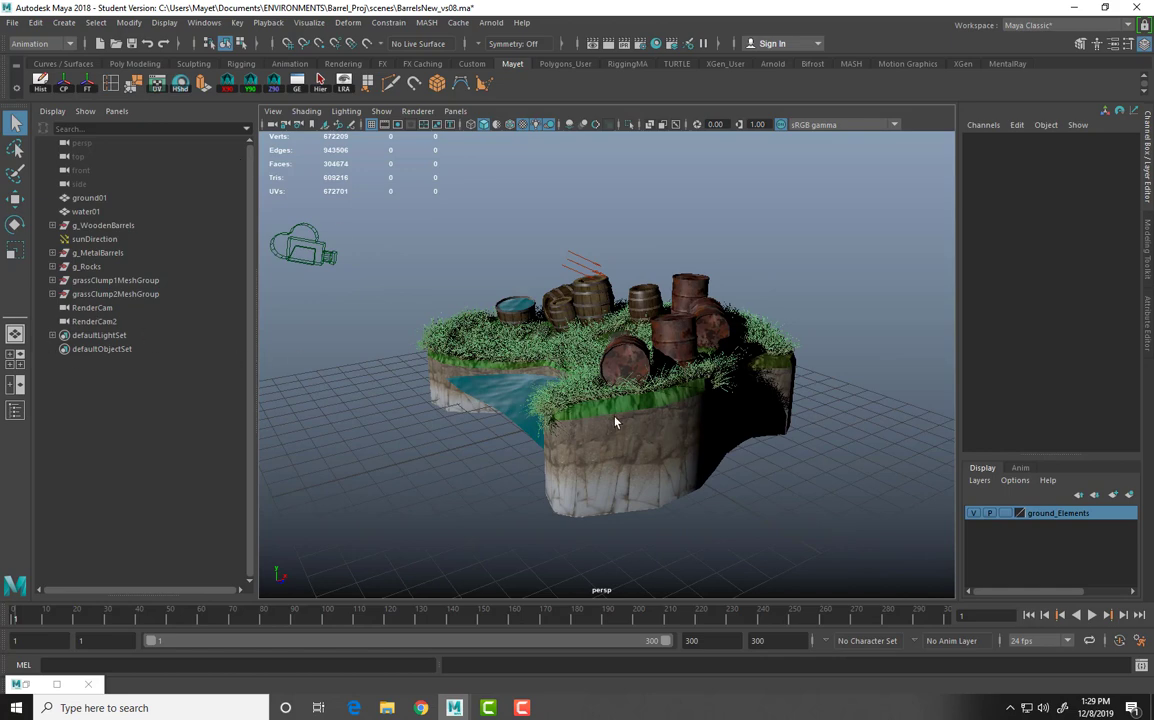
pyautogui.click(105, 241)
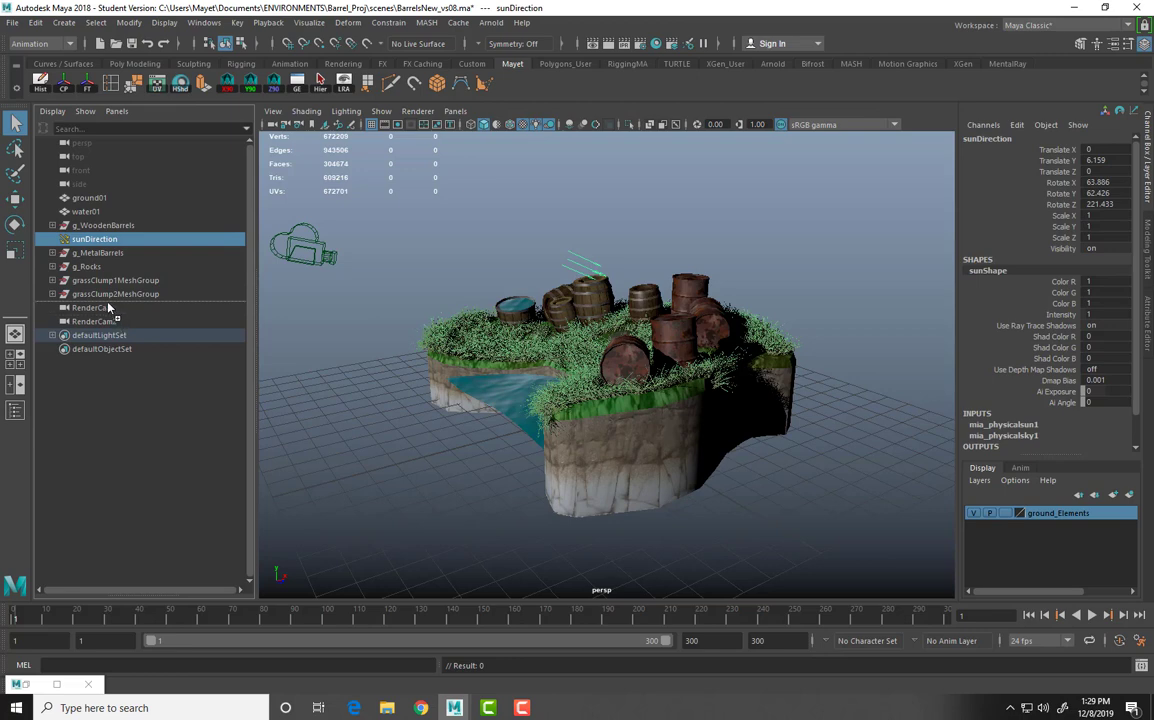
# Place sunDirection below grassClump2MeshGroup and select ground01 through grassClump2MeshGroup
pyautogui.moveTo(108, 307); pyautogui.dragTo(108, 305, button='middle')
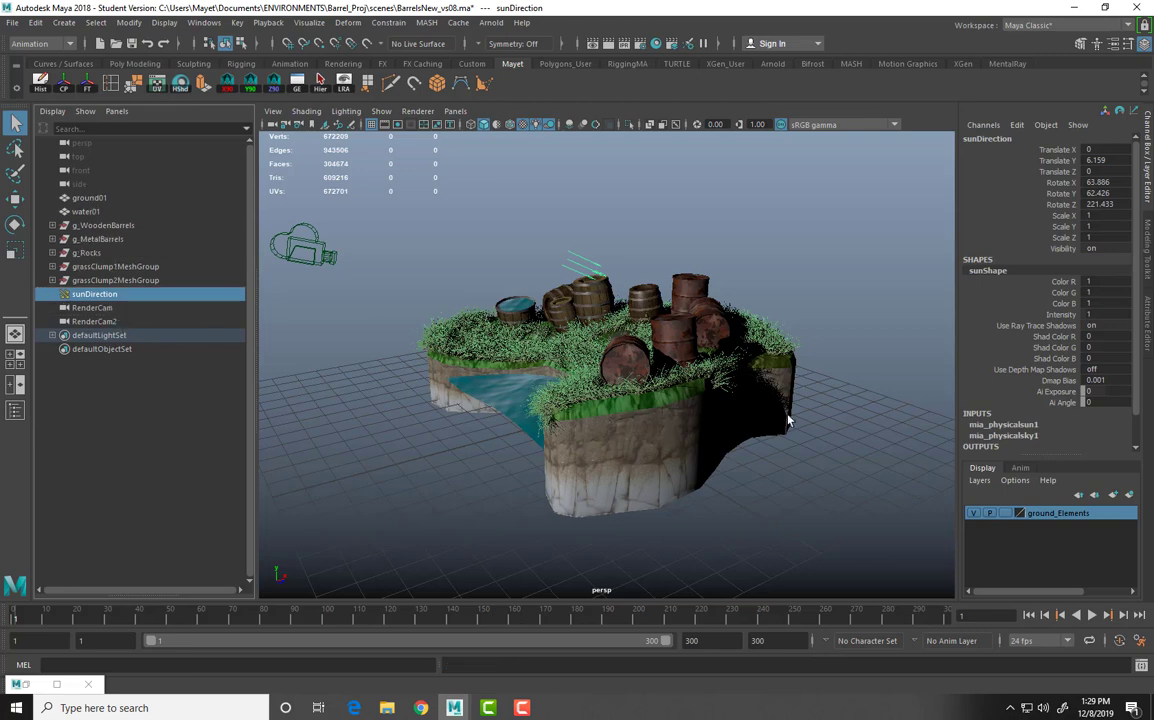
pyautogui.click(86, 198)
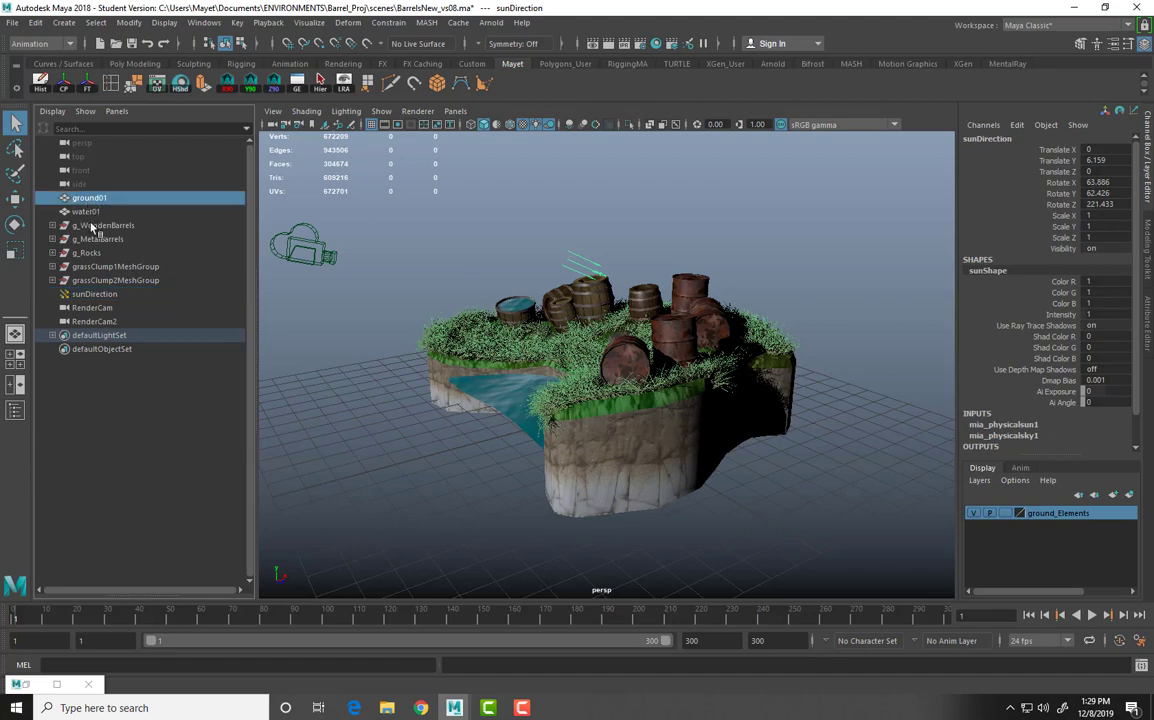
pyautogui.keyDown('shift'); pyautogui.click(110, 280); pyautogui.keyUp('shift')
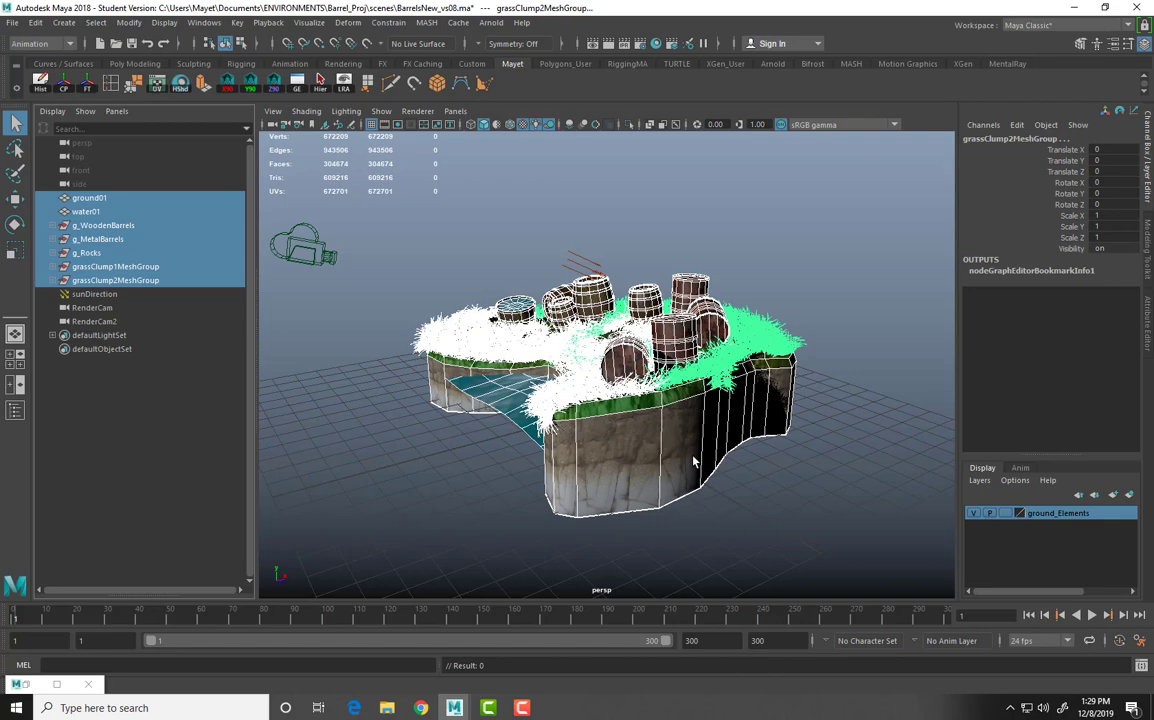
# Tumble the view around the island to a low, level side angle
pyautogui.keyDown('alt'); pyautogui.moveTo(693, 461); pyautogui.dragTo(693, 461); pyautogui.keyUp('alt')
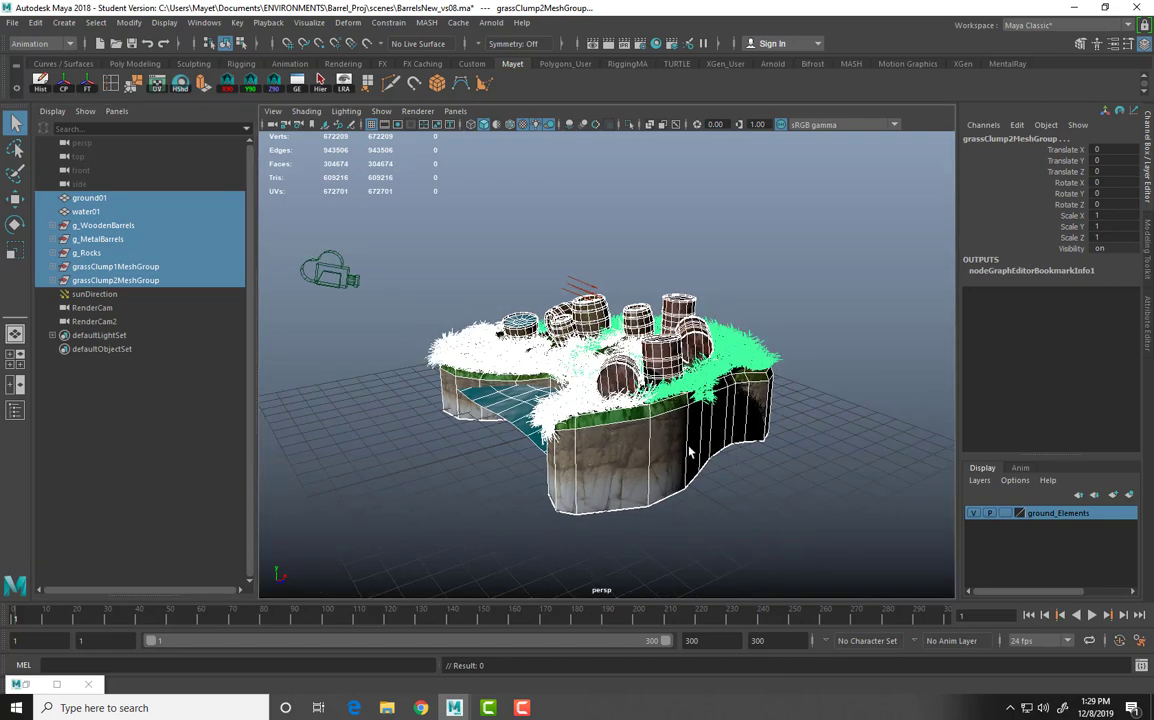
pyautogui.keyDown('alt'); pyautogui.moveTo(547, 437); pyautogui.dragTo(645, 433); pyautogui.keyUp('alt')
pyautogui.scroll(2, 645, 433)
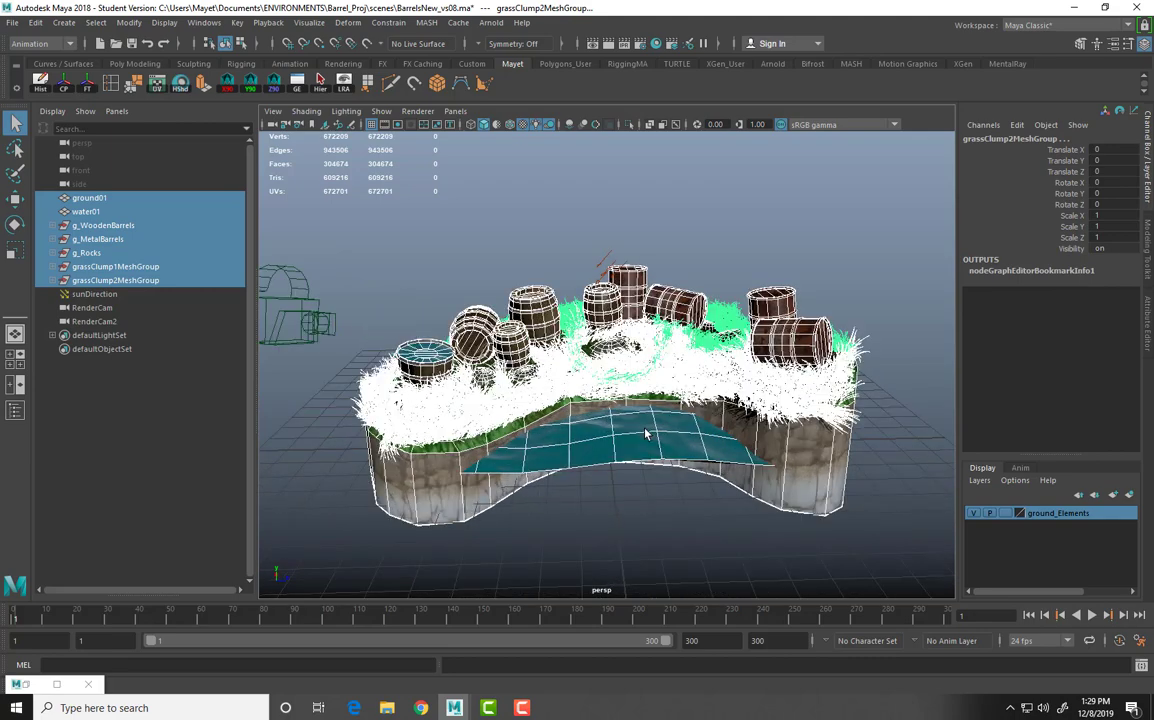
pyautogui.keyDown('alt'); pyautogui.moveTo(580, 390); pyautogui.dragTo(655, 292); pyautogui.keyUp('alt')
pyautogui.keyDown('alt'); pyautogui.moveTo(785, 368); pyautogui.dragTo(870, 410); pyautogui.keyUp('alt')
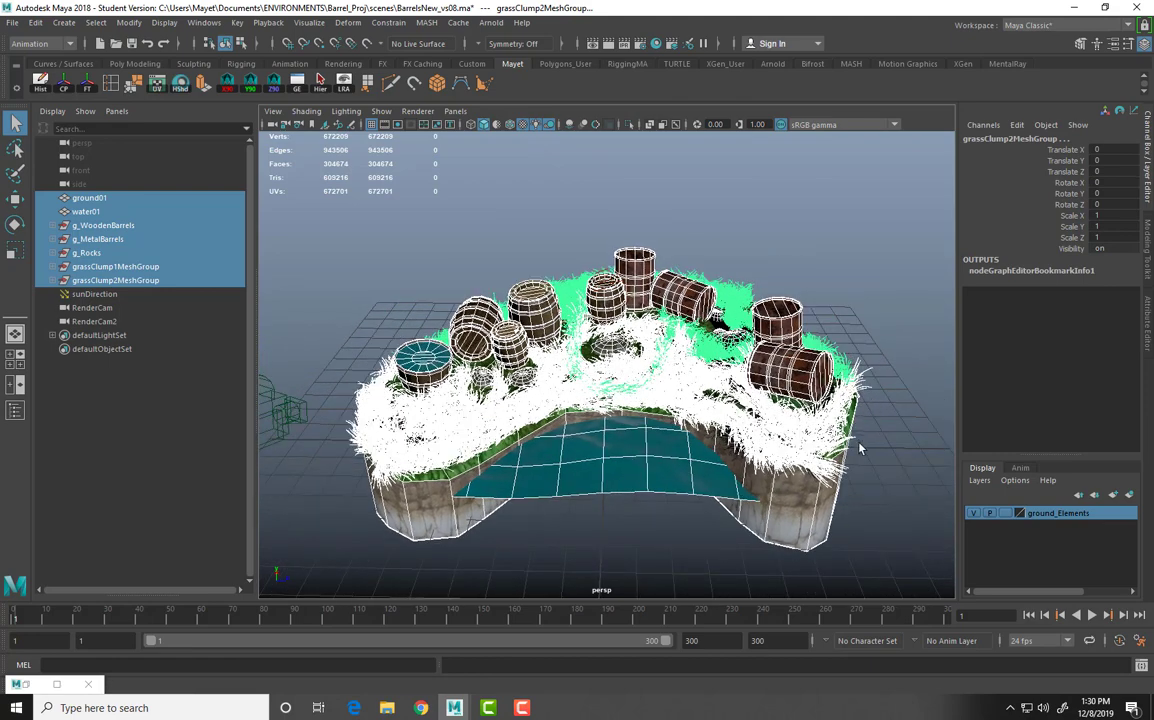
pyautogui.keyDown('alt'); pyautogui.moveTo(829, 440); pyautogui.dragTo(829, 407); pyautogui.keyUp('alt')
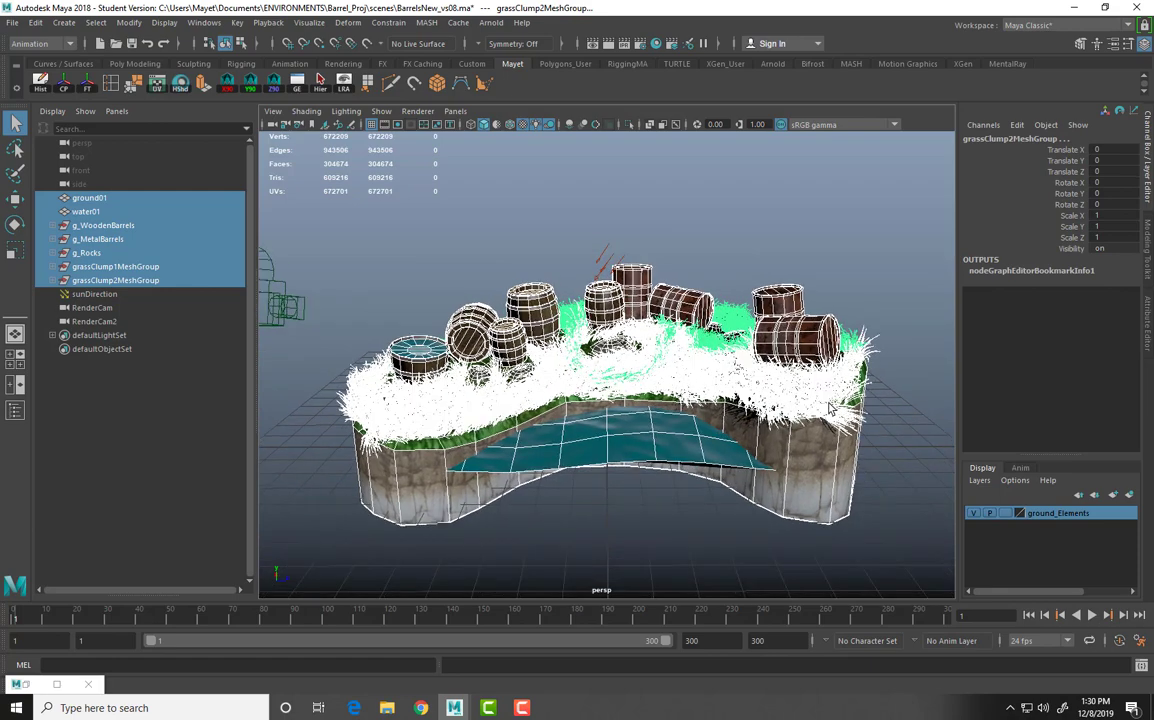
pyautogui.click(398, 123)
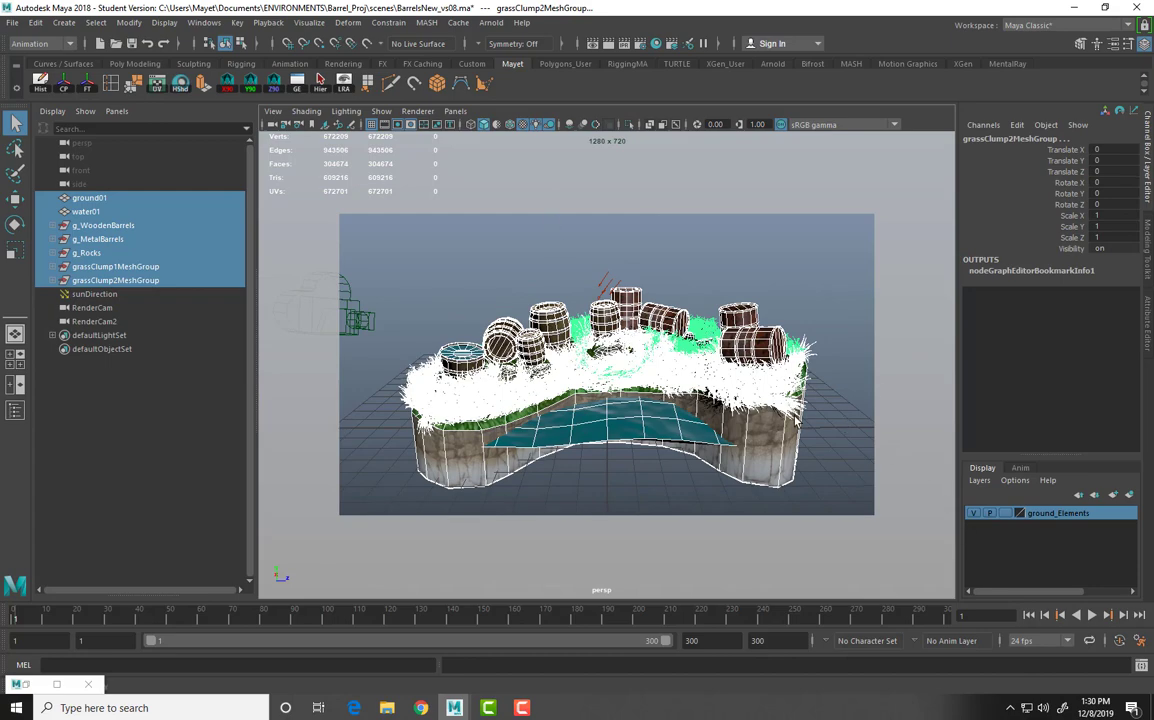
pyautogui.keyDown('alt'); pyautogui.moveTo(718, 376); pyautogui.dragTo(716, 378); pyautogui.keyUp('alt')
pyautogui.keyDown('alt'); pyautogui.moveTo(800, 423); pyautogui.dragTo(800, 411); pyautogui.keyUp('alt')
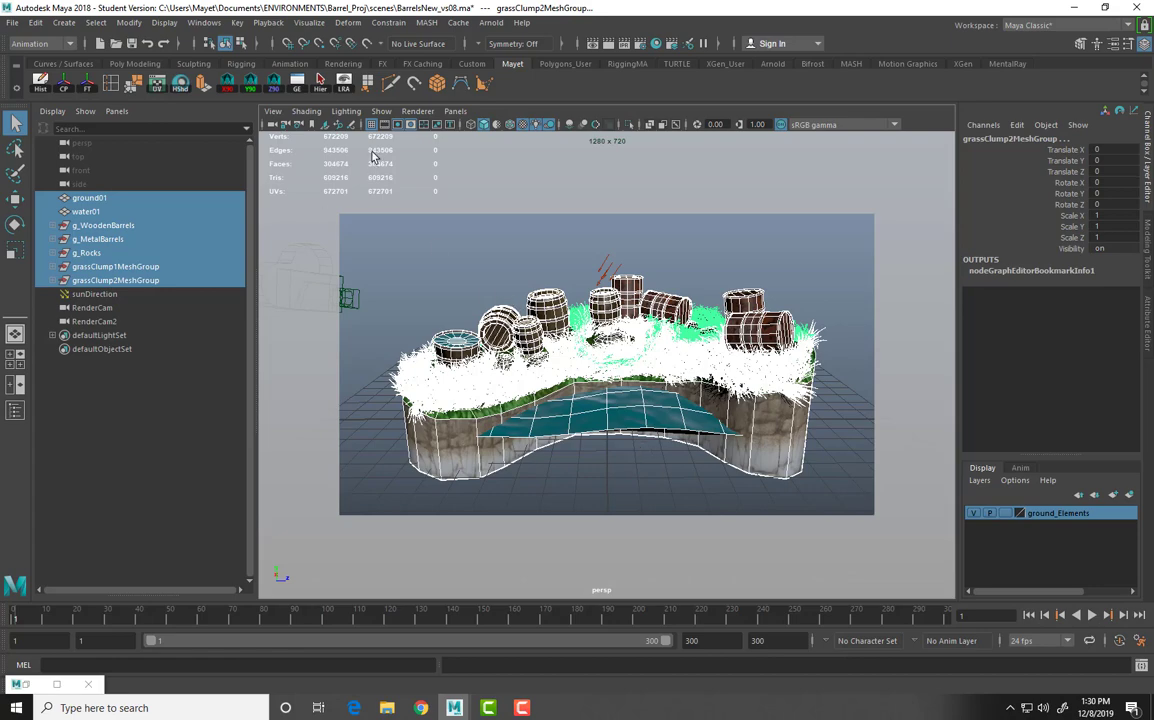
pyautogui.click(409, 125)
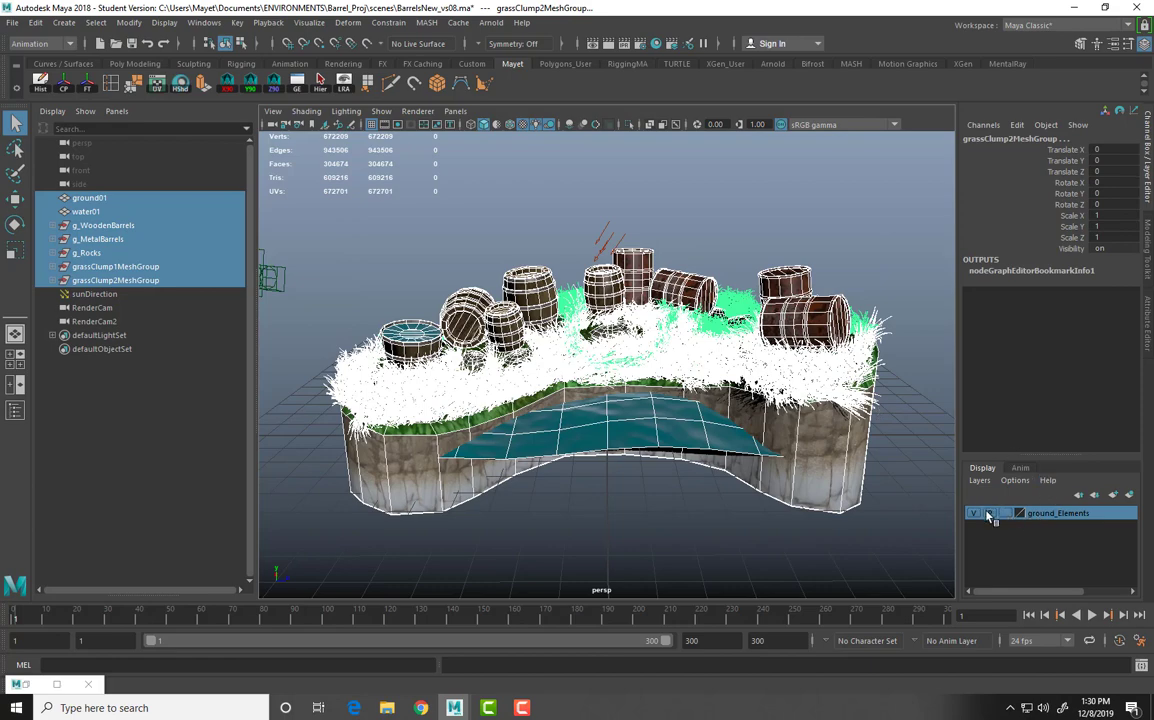
# Set the playback end frame to 120
pyautogui.click(700, 640)
pyautogui.write('120')
pyautogui.press('Return')
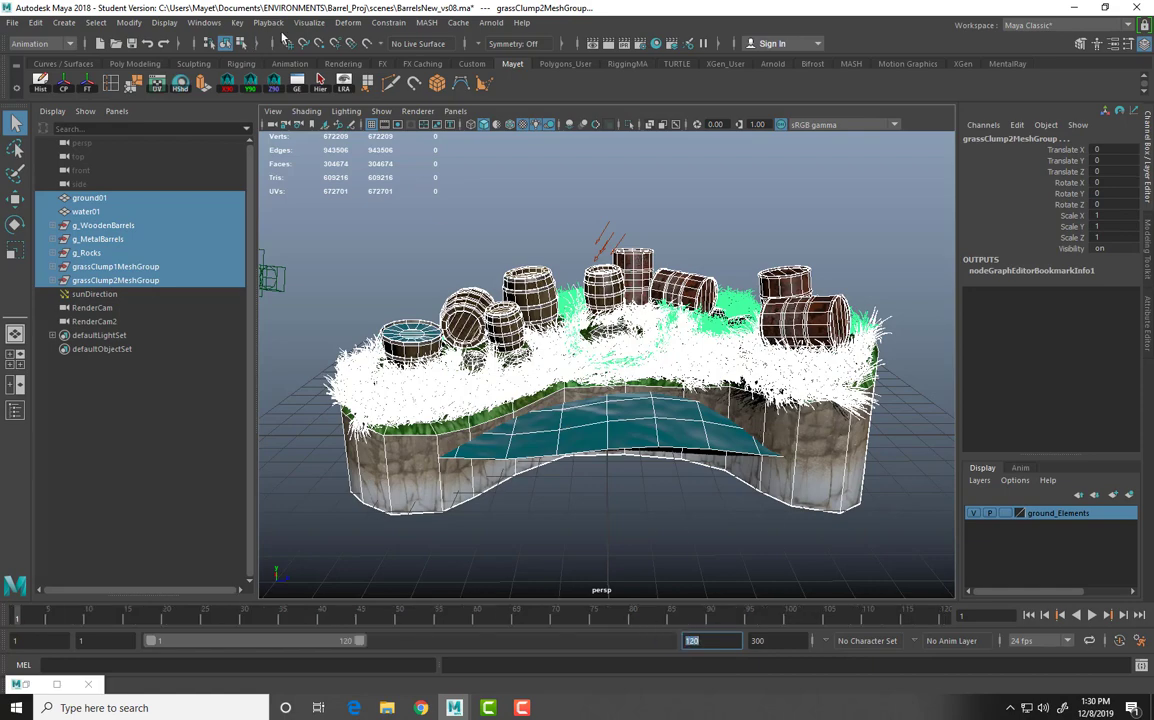
# Keep the Animation menu set and bring up the Visualize menu
pyautogui.click(36, 45)
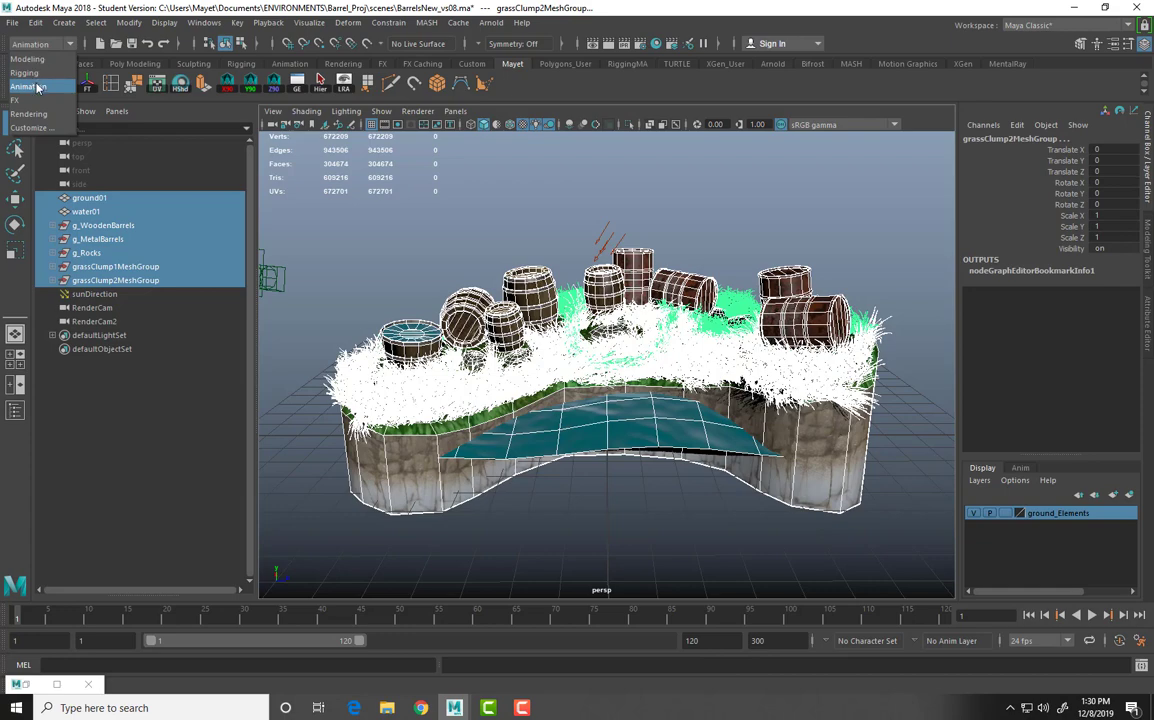
pyautogui.click(38, 87)
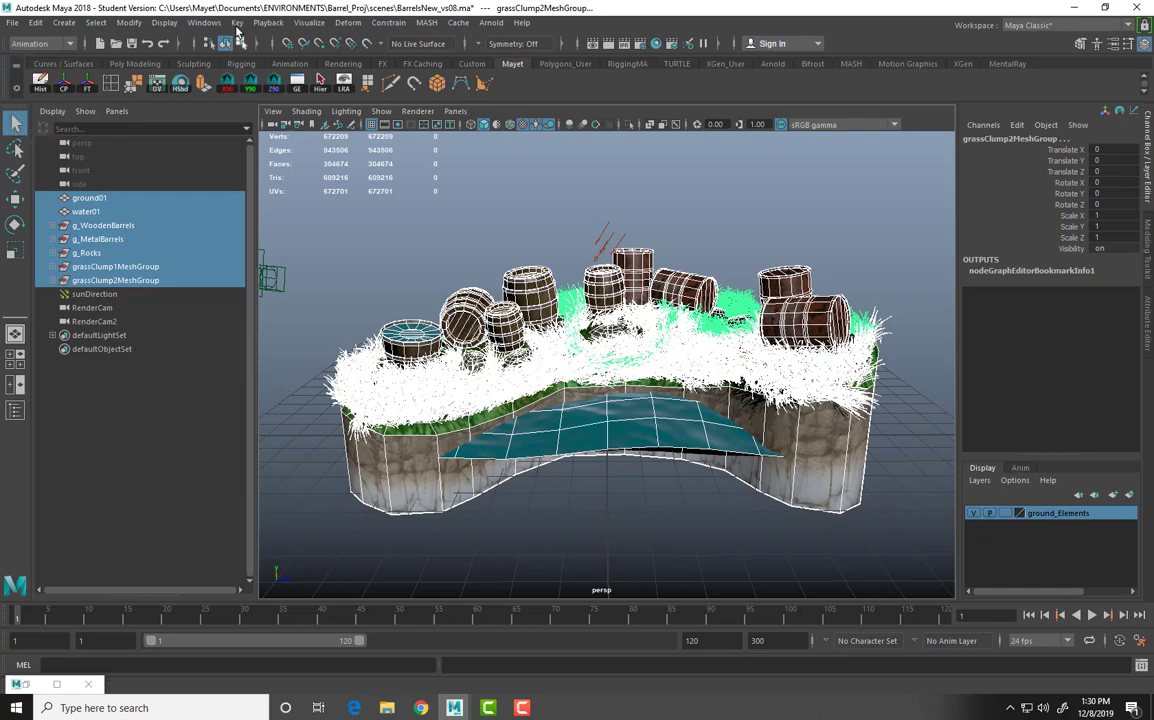
pyautogui.click(308, 23)
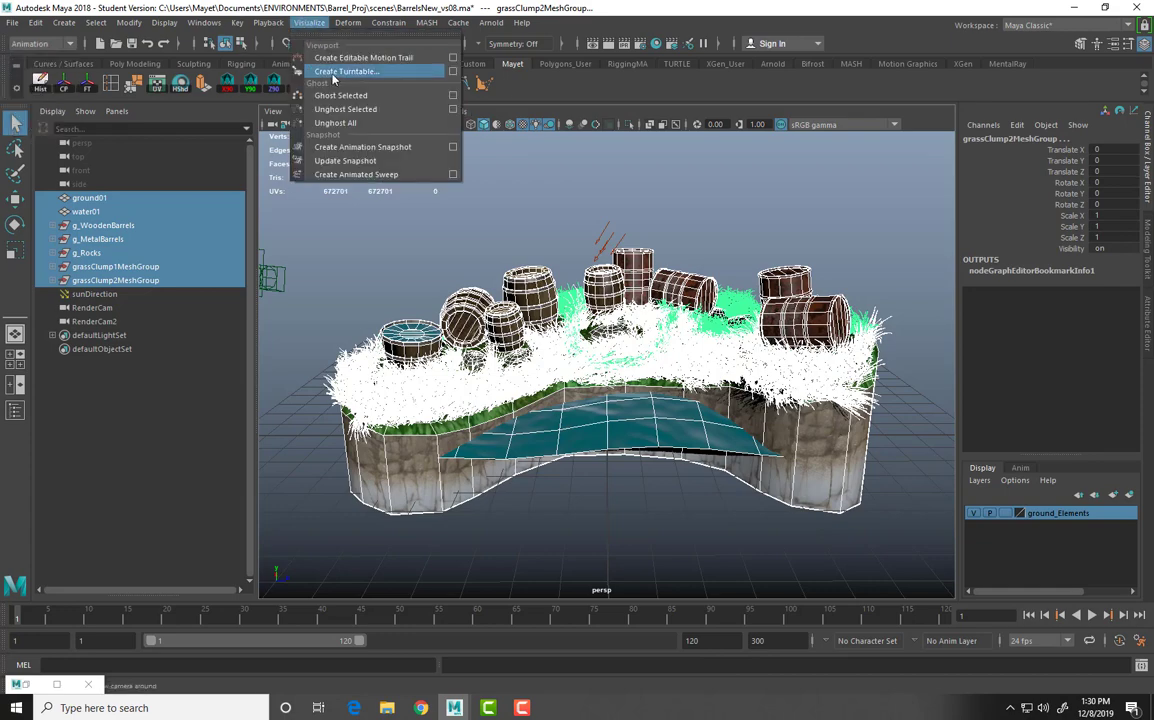
# Open the Create Turntable options and reset them to defaults
pyautogui.click(417, 72)
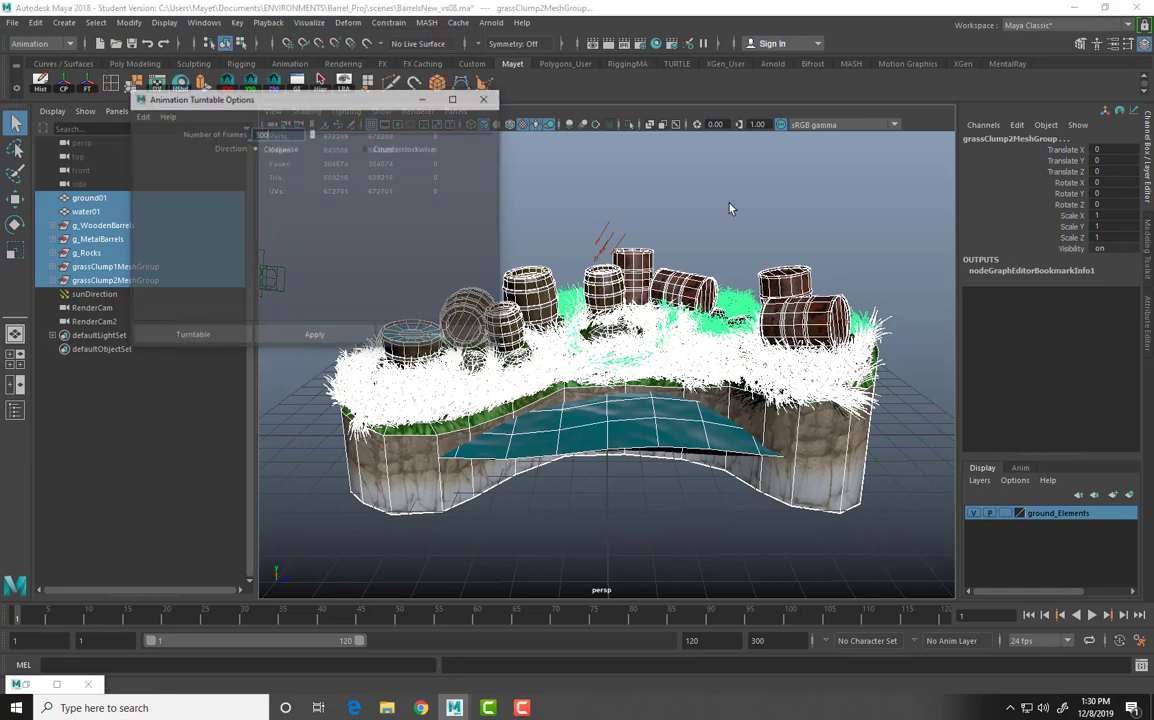
pyautogui.click(141, 115)
pyautogui.click(180, 144)
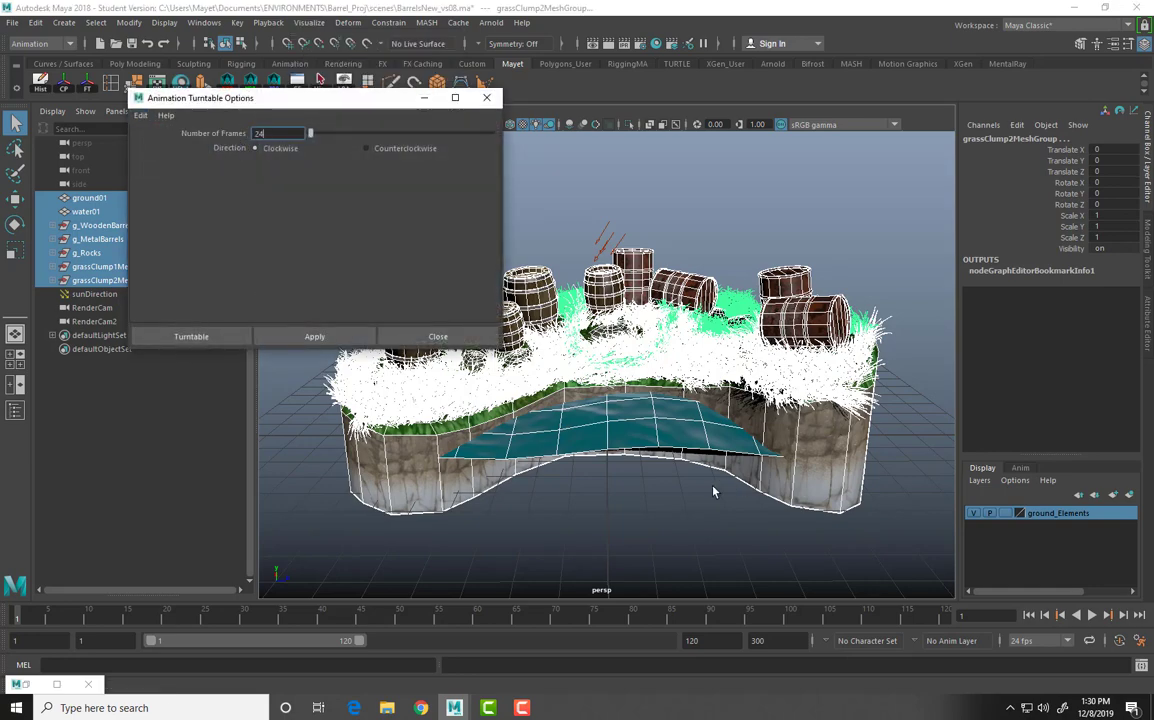
pyautogui.moveTo(320, 97); pyautogui.dragTo(308, 42)
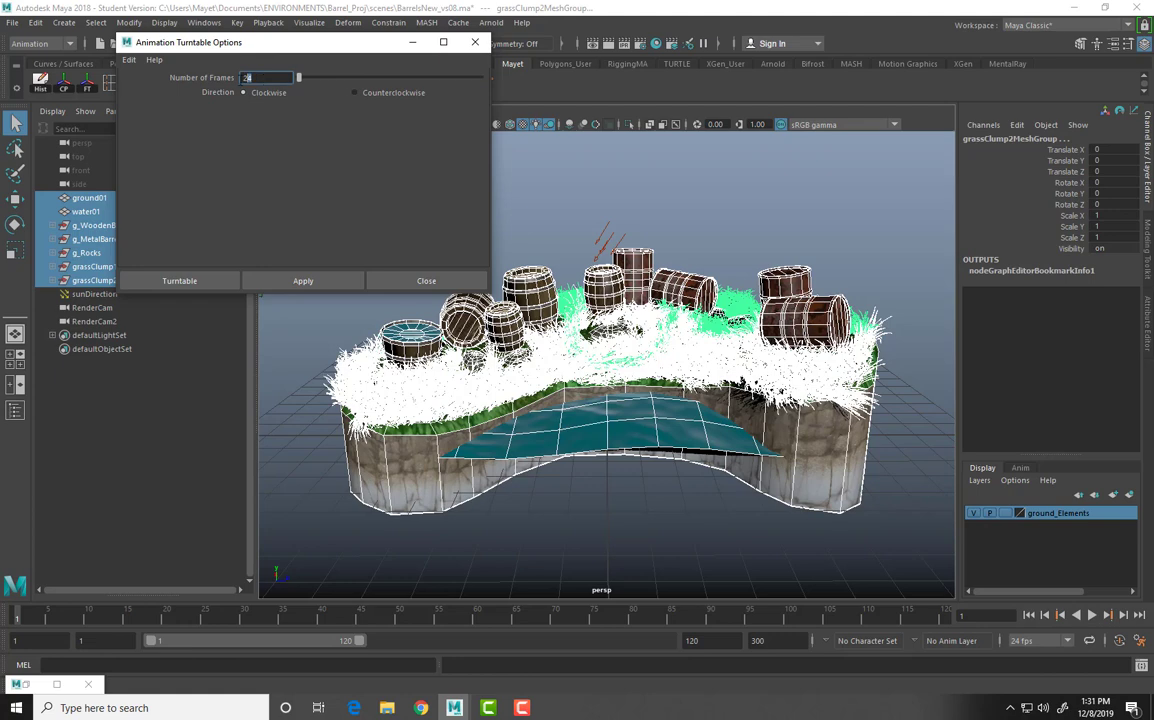
# Set Number of Frames to 300 and create the clockwise turntable camera
pyautogui.click(373, 211)
pyautogui.write('300')
pyautogui.press('Return')
pyautogui.click(203, 285)
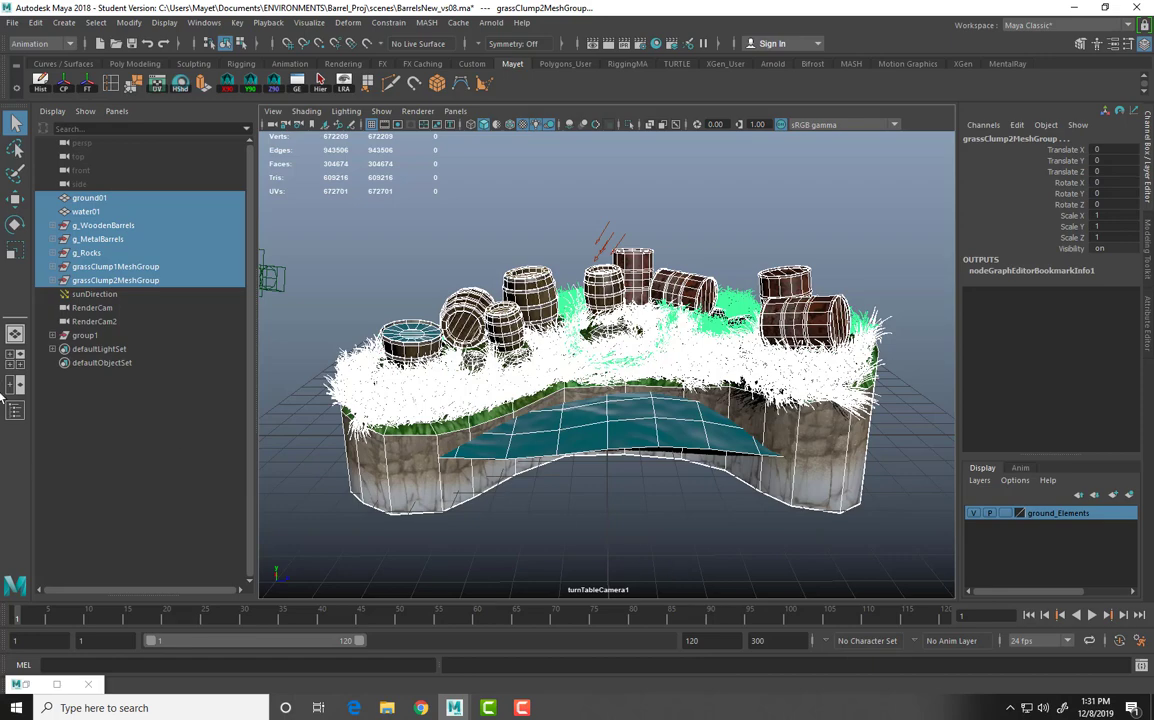
# Expand group1 to inspect turnTableCamera1, then reselect group1
pyautogui.click(74, 336)
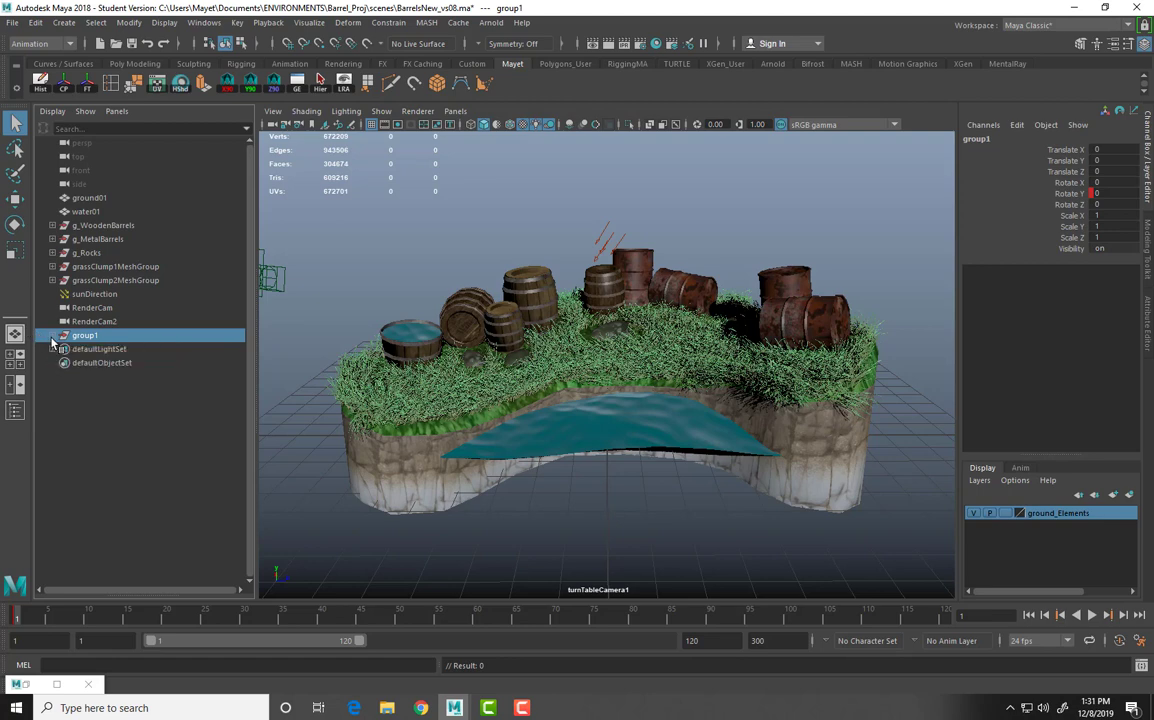
pyautogui.click(52, 337)
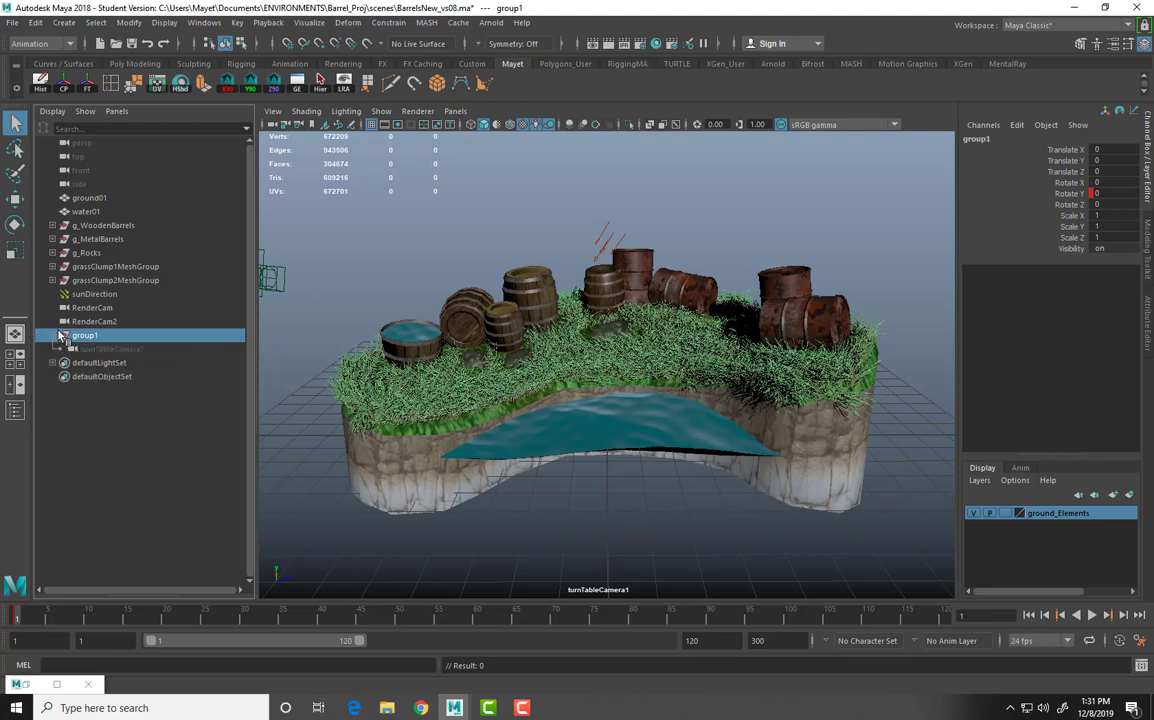
pyautogui.click(112, 349)
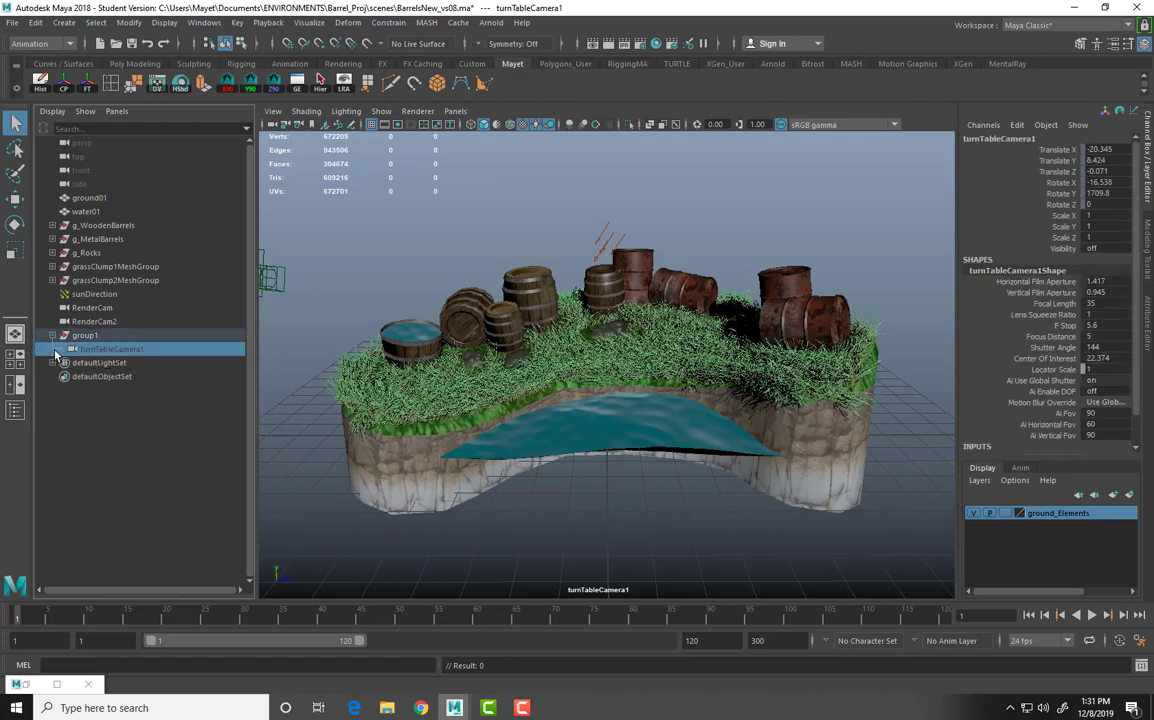
pyautogui.click(82, 336)
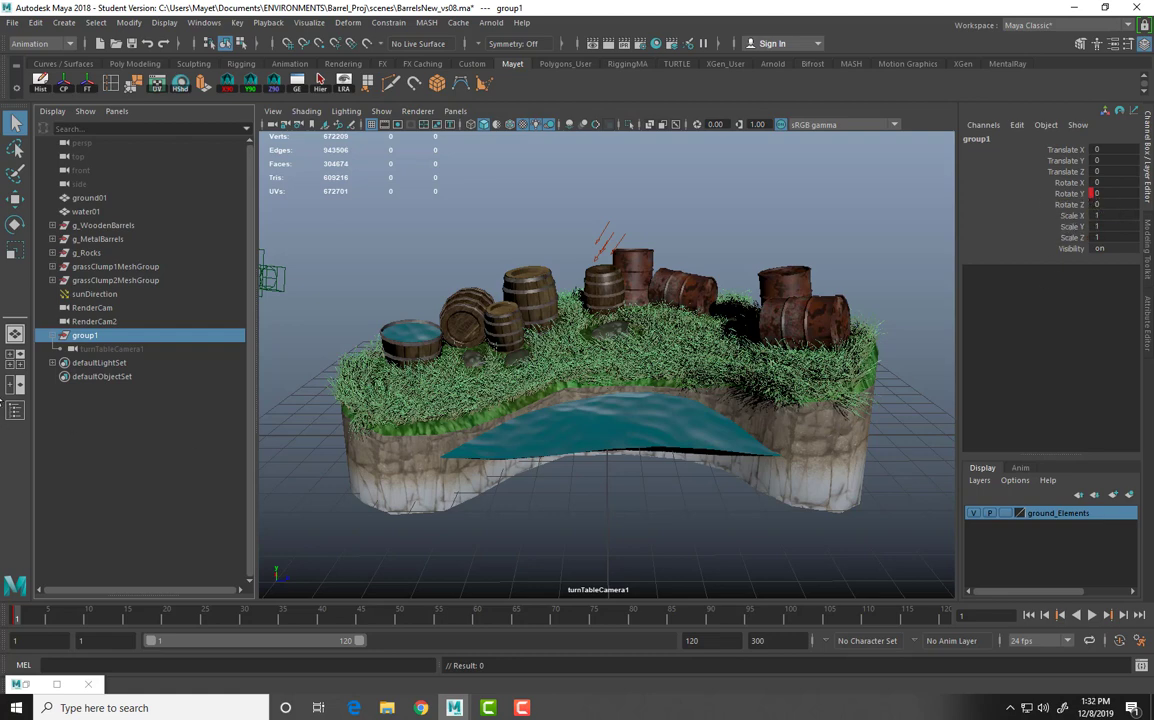
# Rename group1 to g_TurntableCam
pyautogui.doubleClick(86, 336)
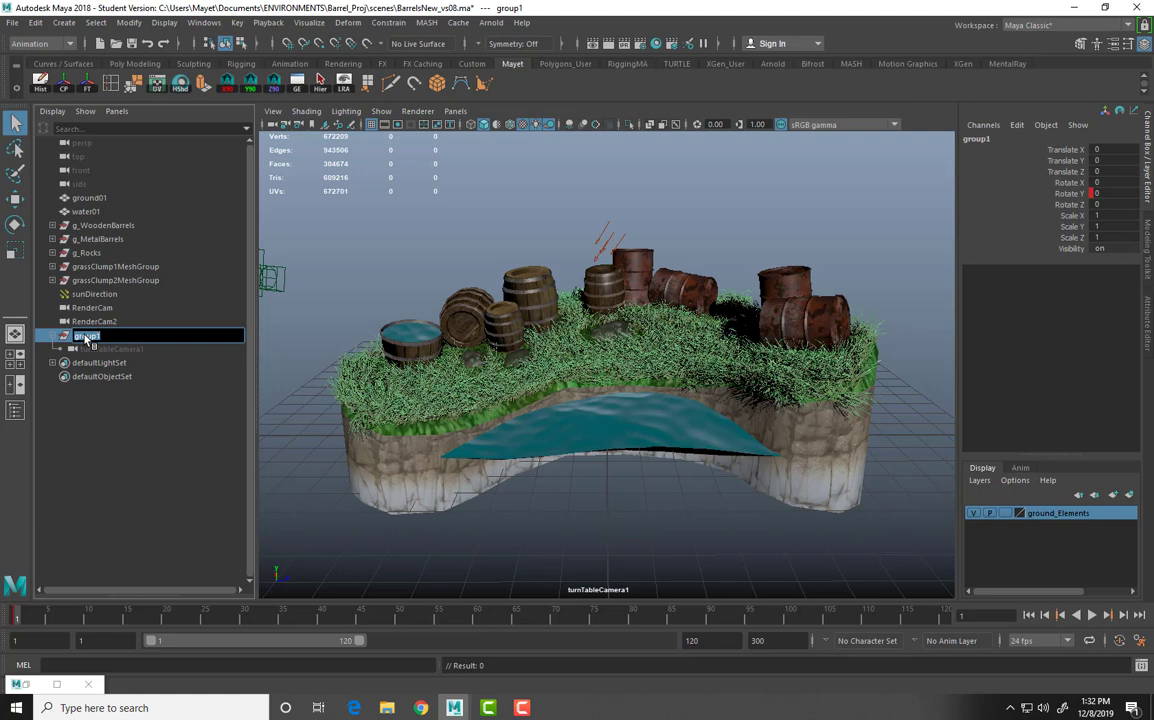
pyautogui.write('g_TurntableCam')
pyautogui.press('Return')
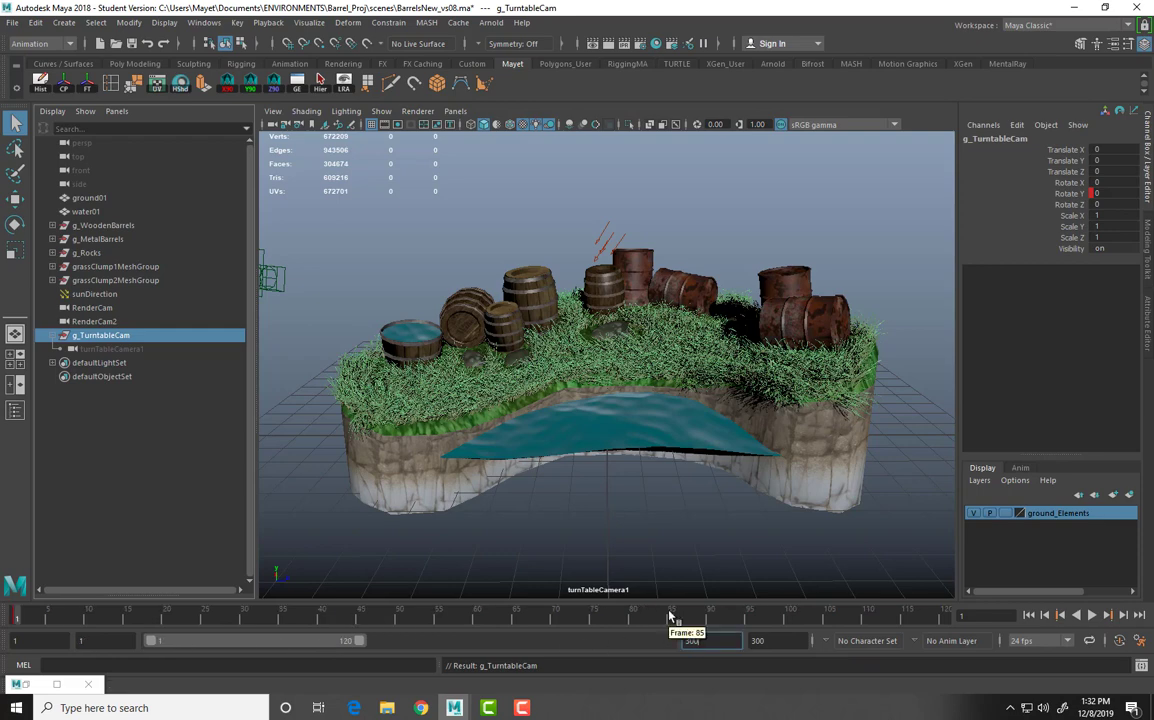
# Confirm playback ending at frame 300, then play and stop the turntable preview
pyautogui.press('Return')
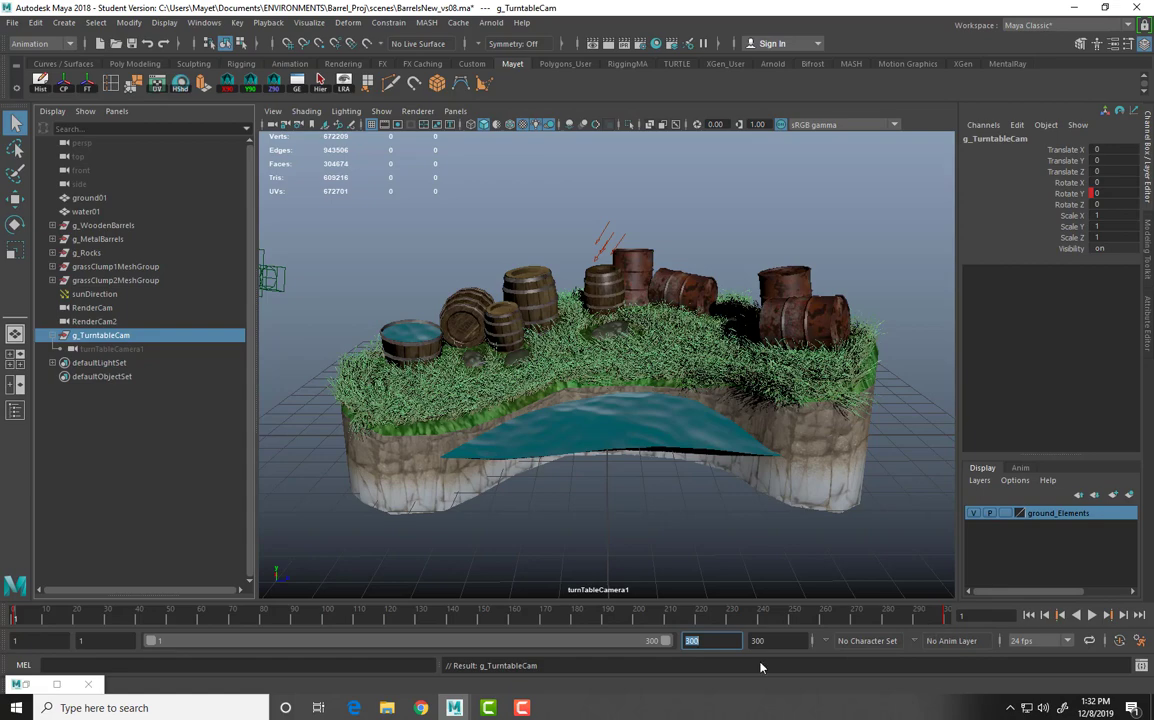
pyautogui.click(1092, 616)
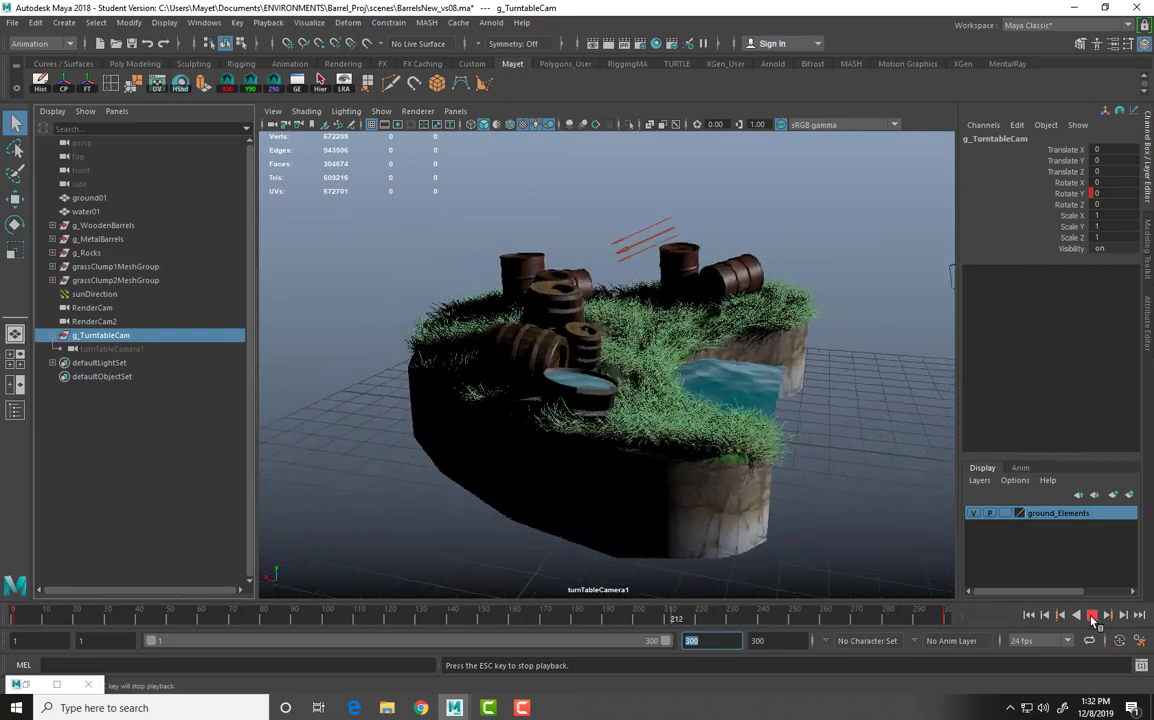
pyautogui.click(1092, 615)
# Rewind to frame 1 and parent sunDirection under g_TurntableCam
pyautogui.hotkey('alt', 'shift', 'v')
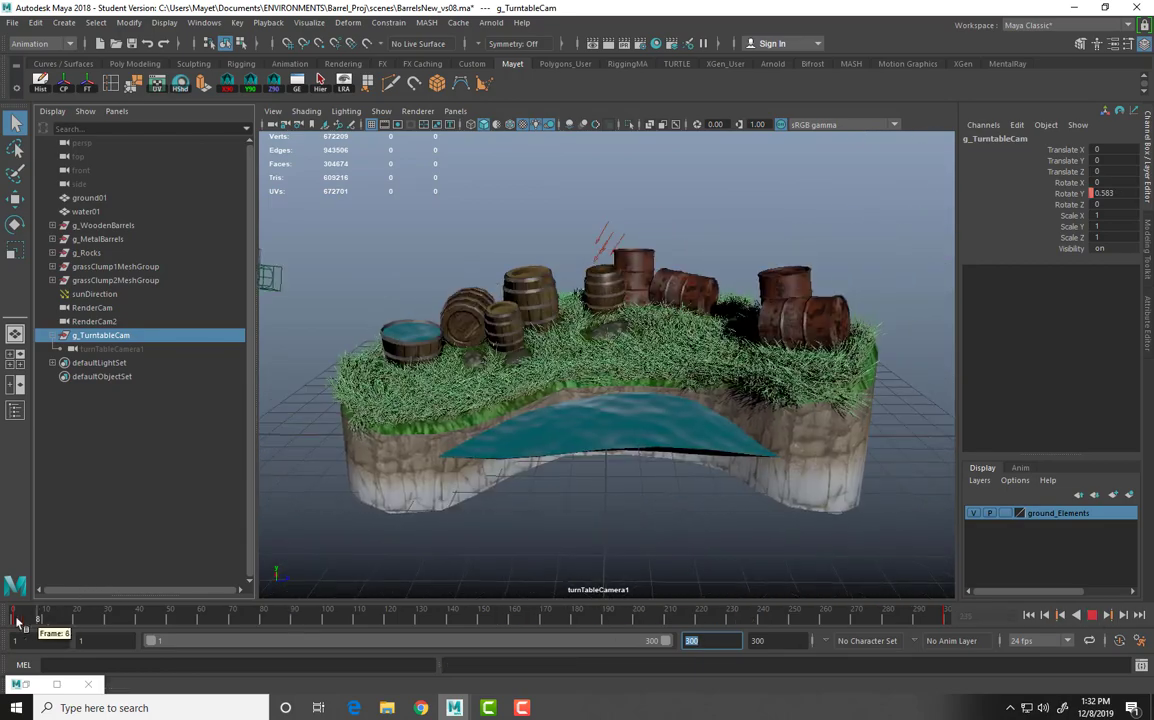
pyautogui.click(90, 294)
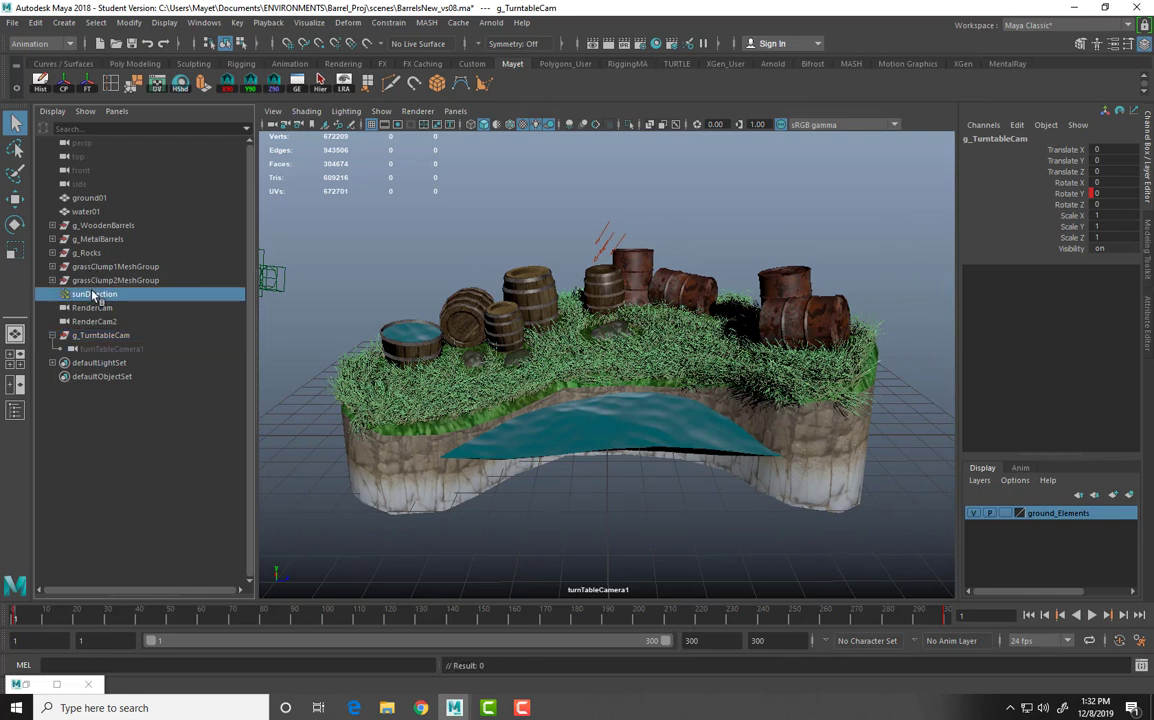
pyautogui.moveTo(62, 300); pyautogui.dragTo(80, 342, button='middle')
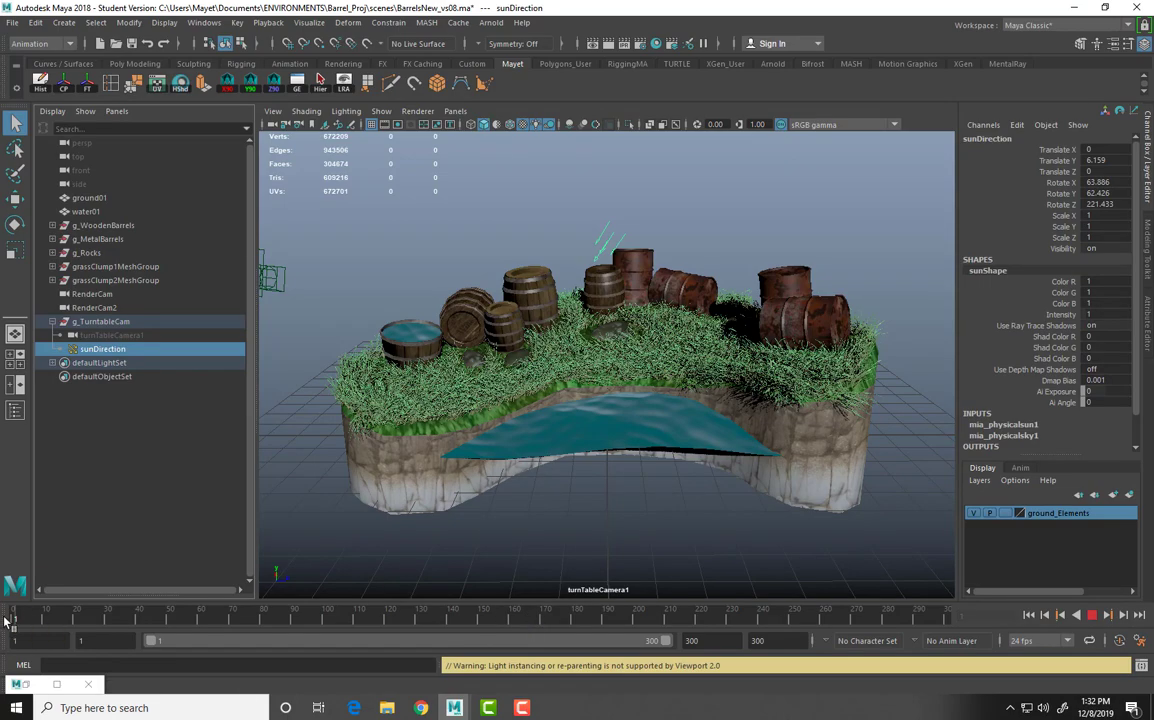
# Play the animation twice to check the sun rotates along, stopping at frame 1
pyautogui.click(1091, 615)
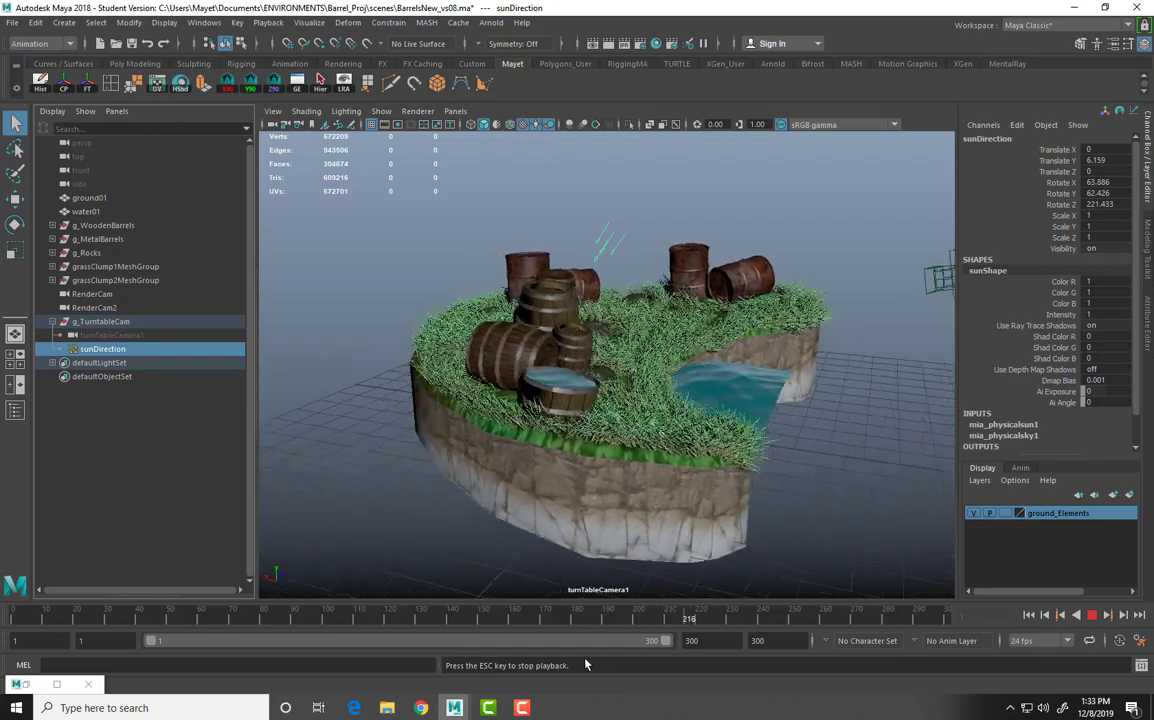
pyautogui.click(1090, 615)
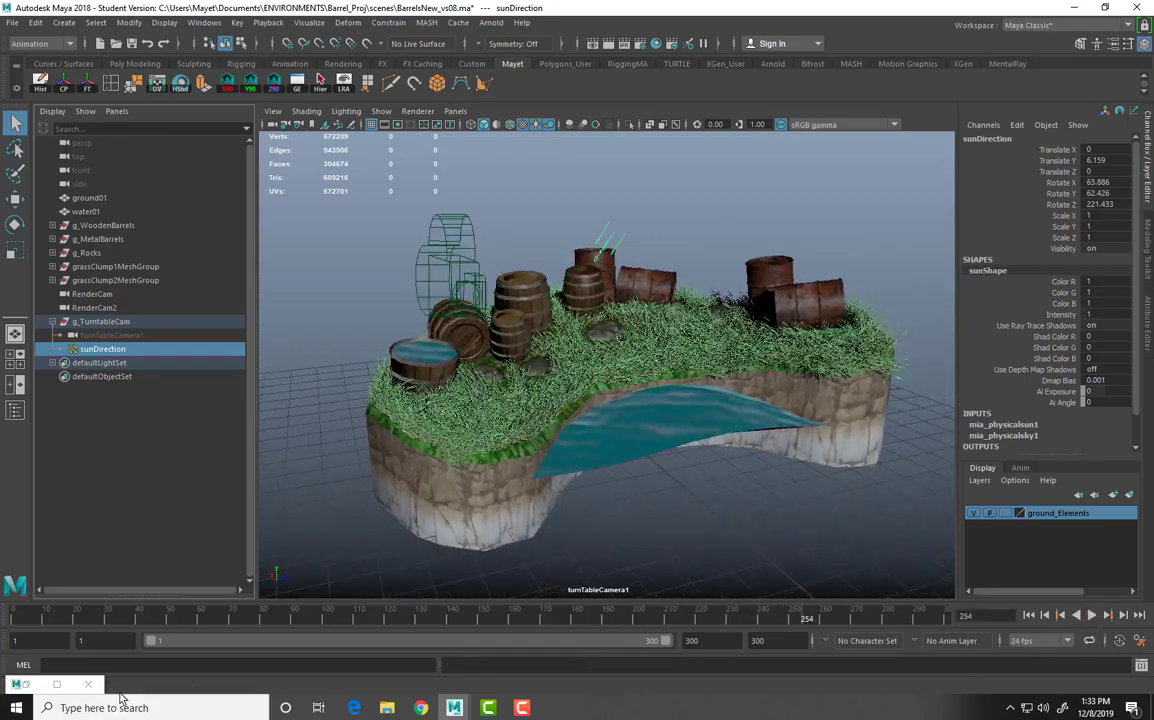
pyautogui.hotkey('alt', 'v')
pyautogui.click(5, 618)
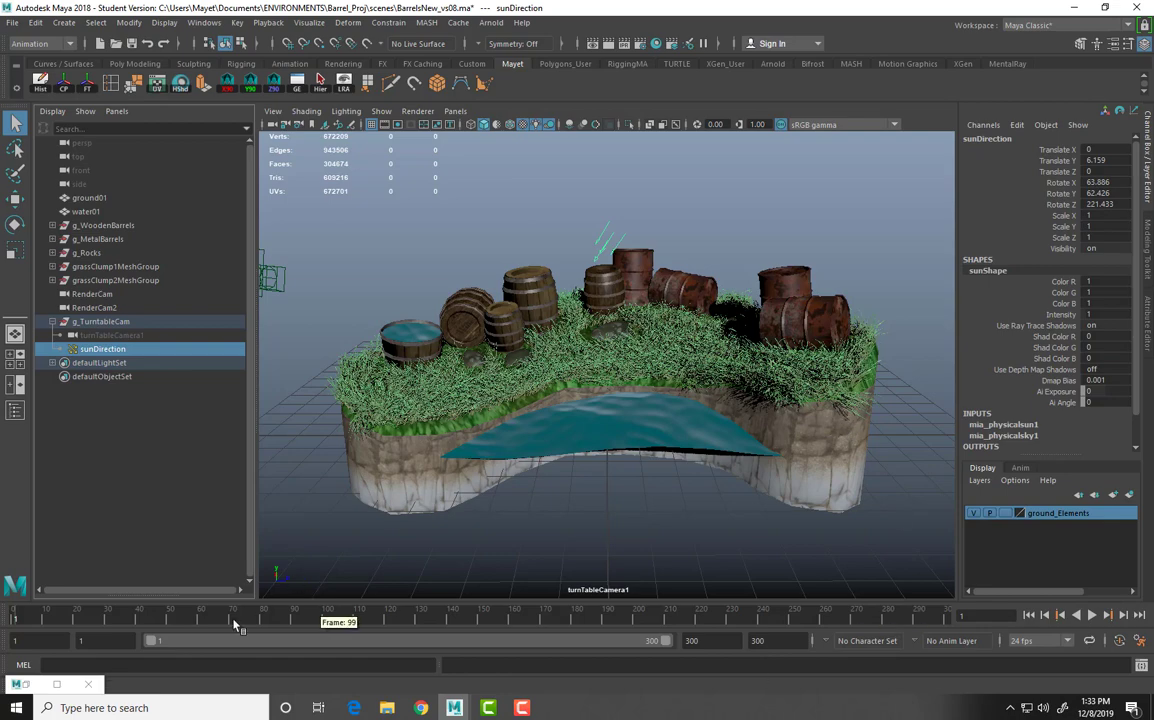
# Open the Graph Editor showing g_TurntableCam's Rotate Y curve
pyautogui.click(203, 25)
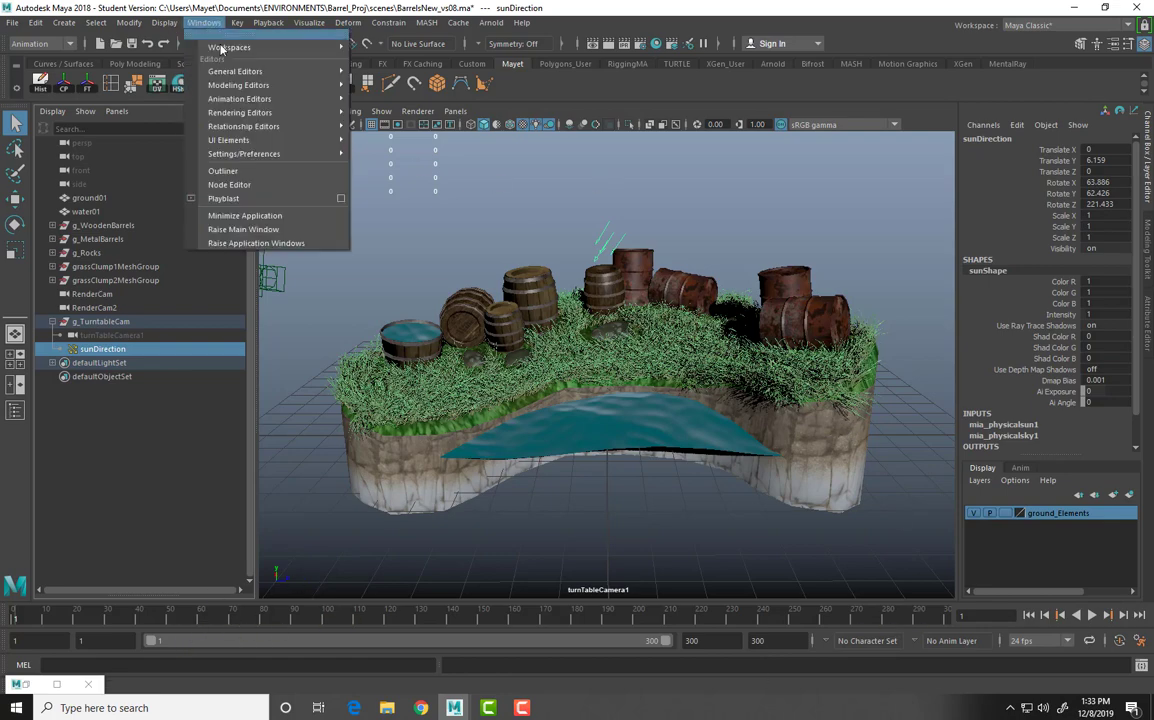
pyautogui.moveTo(243, 99)
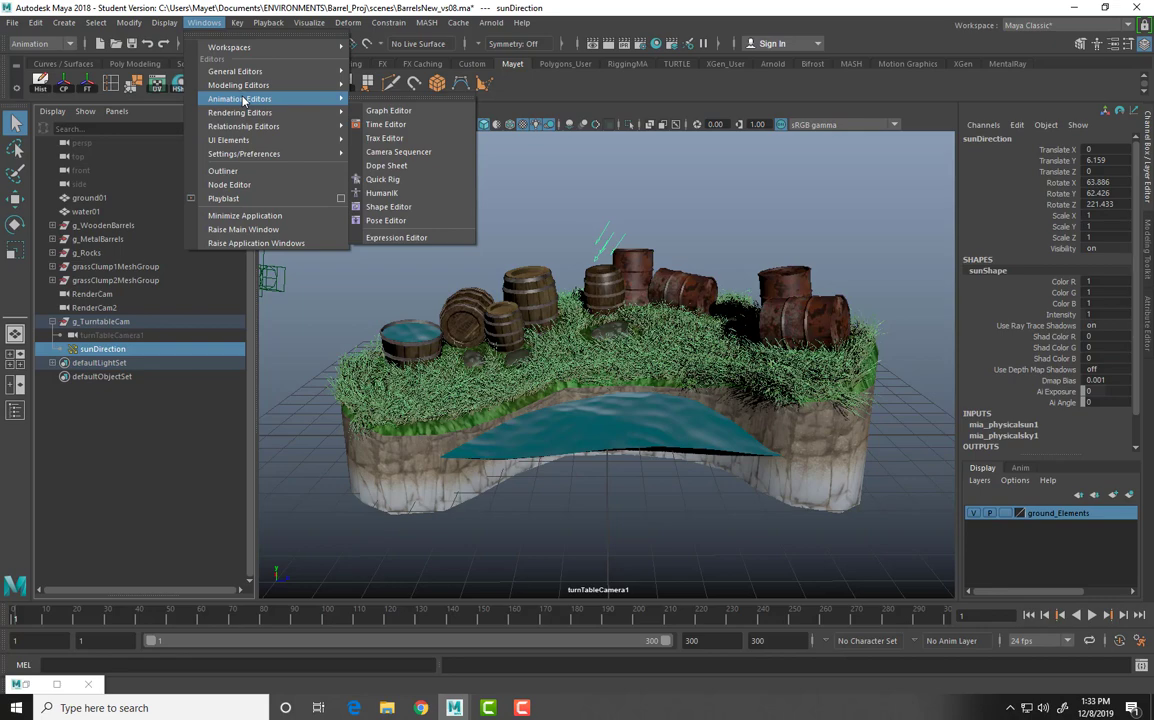
pyautogui.click(400, 110)
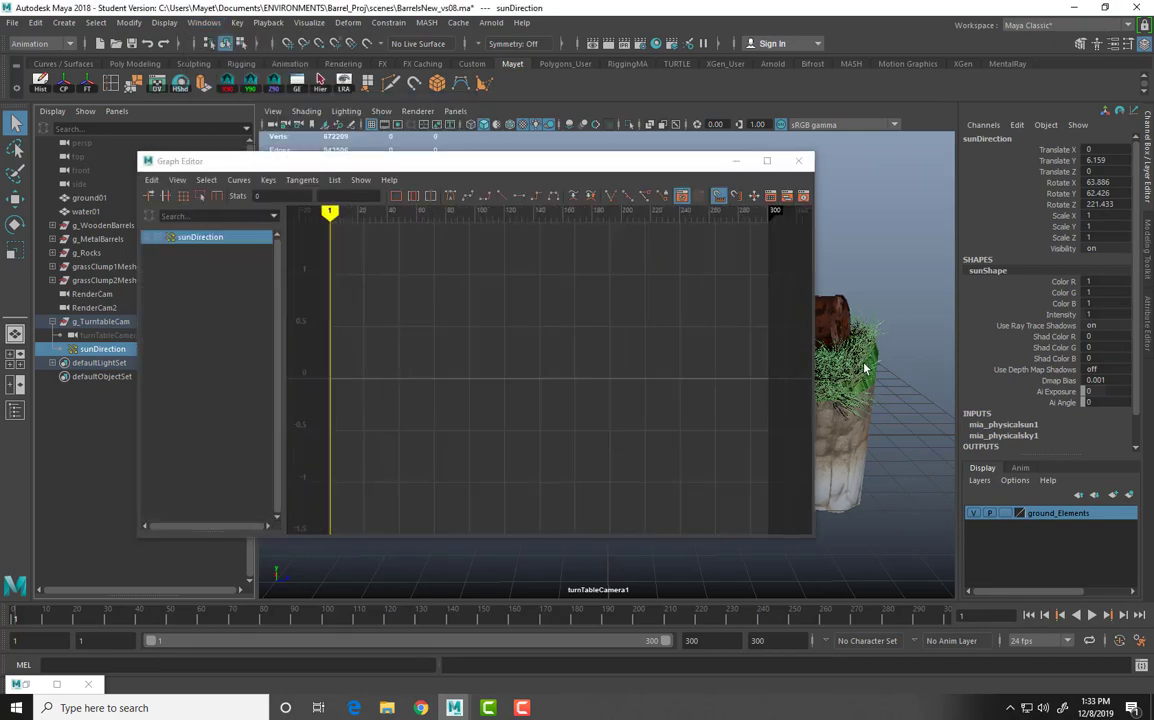
pyautogui.click(97, 323)
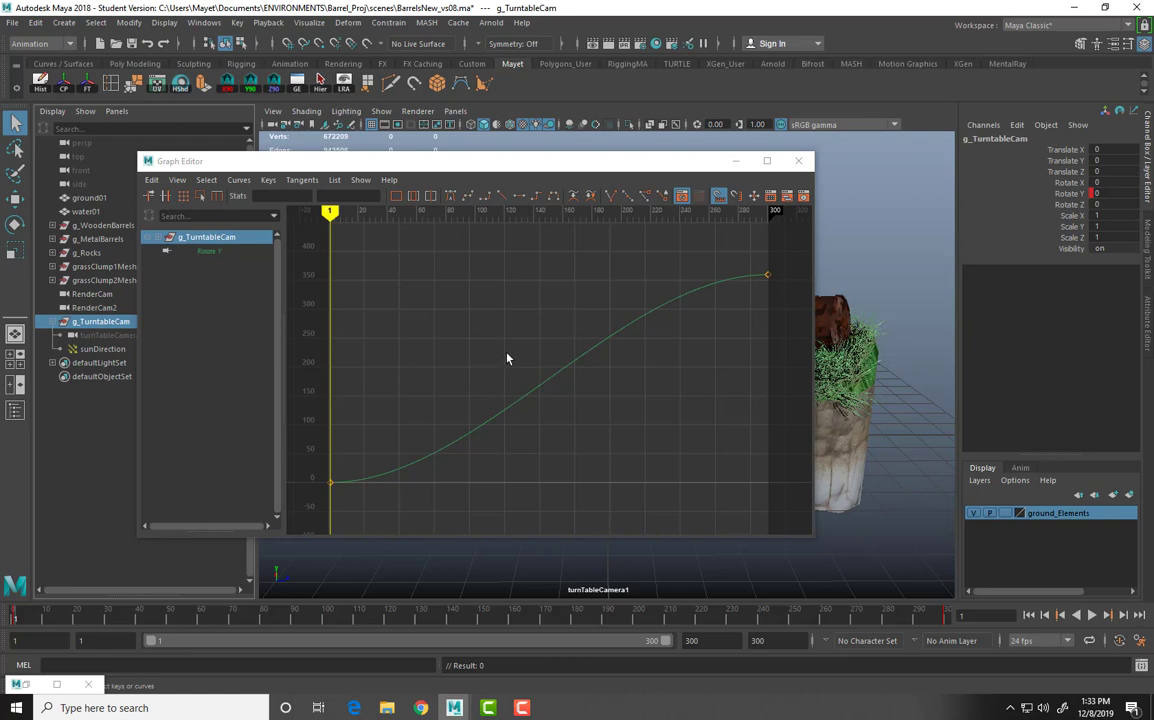
# Give both Rotate Y keys linear tangents
pyautogui.moveTo(507, 356); pyautogui.dragTo(573, 425)
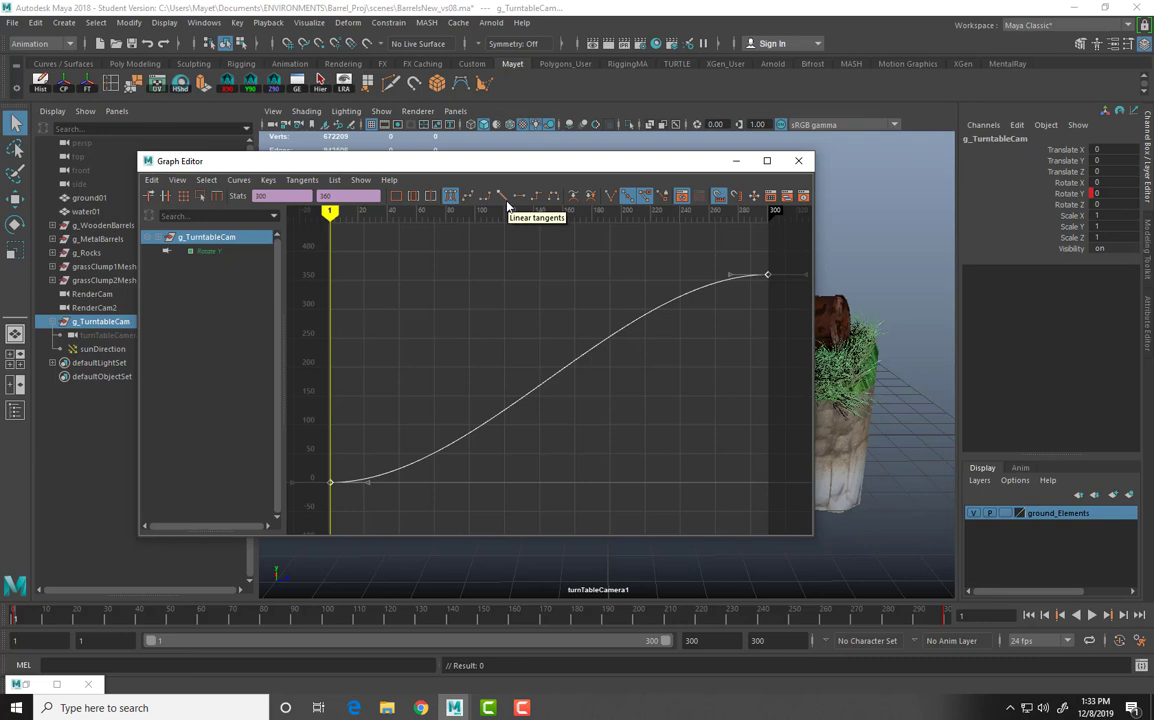
pyautogui.click(303, 181)
pyautogui.click(318, 258)
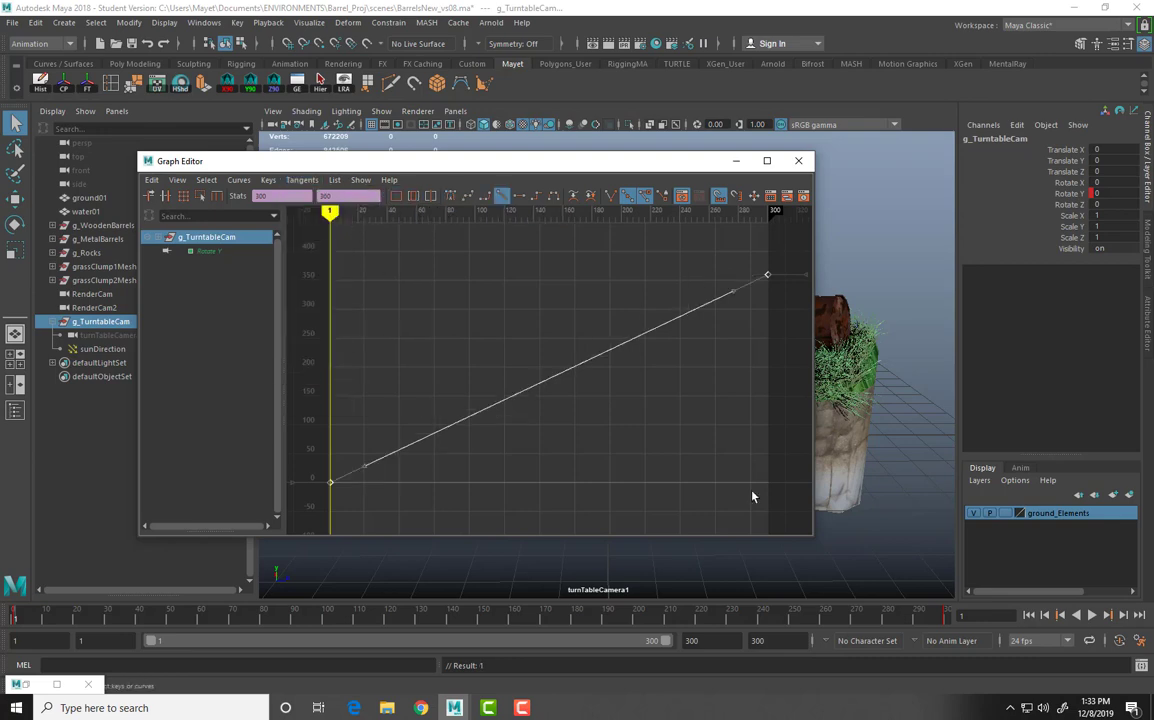
# Close the Graph Editor, replay the linear turntable, and return to frame 1
pyautogui.click(798, 161)
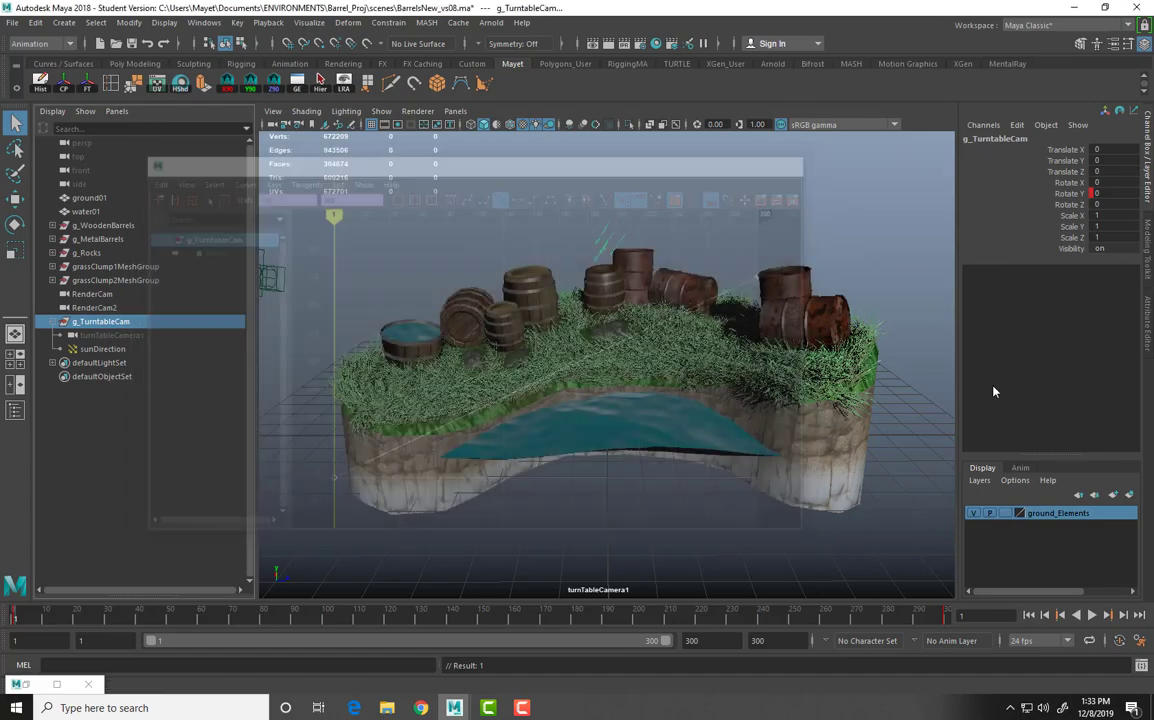
pyautogui.click(1092, 614)
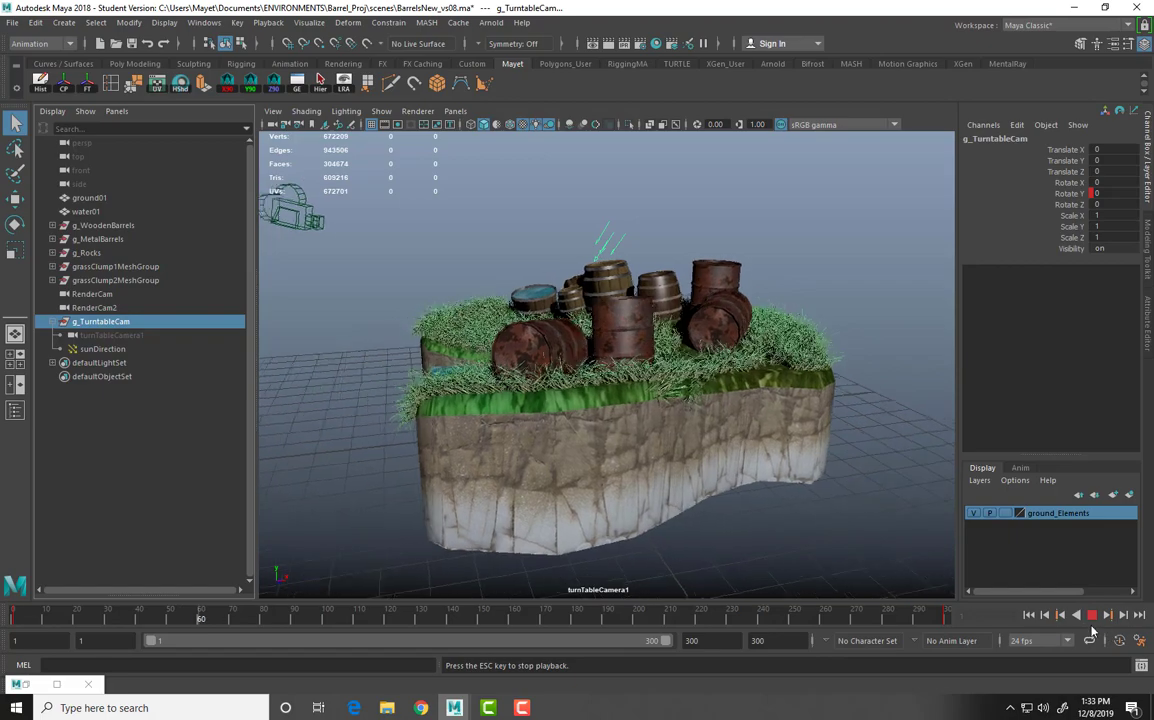
pyautogui.click(1092, 616)
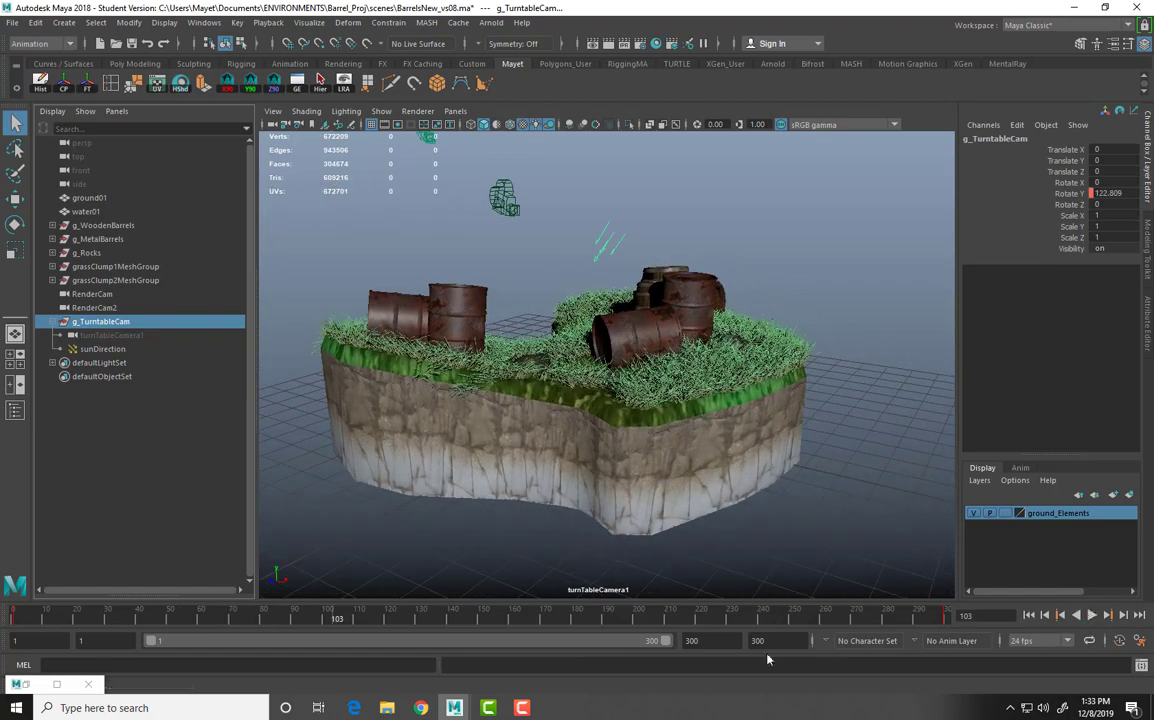
pyautogui.click(14, 616)
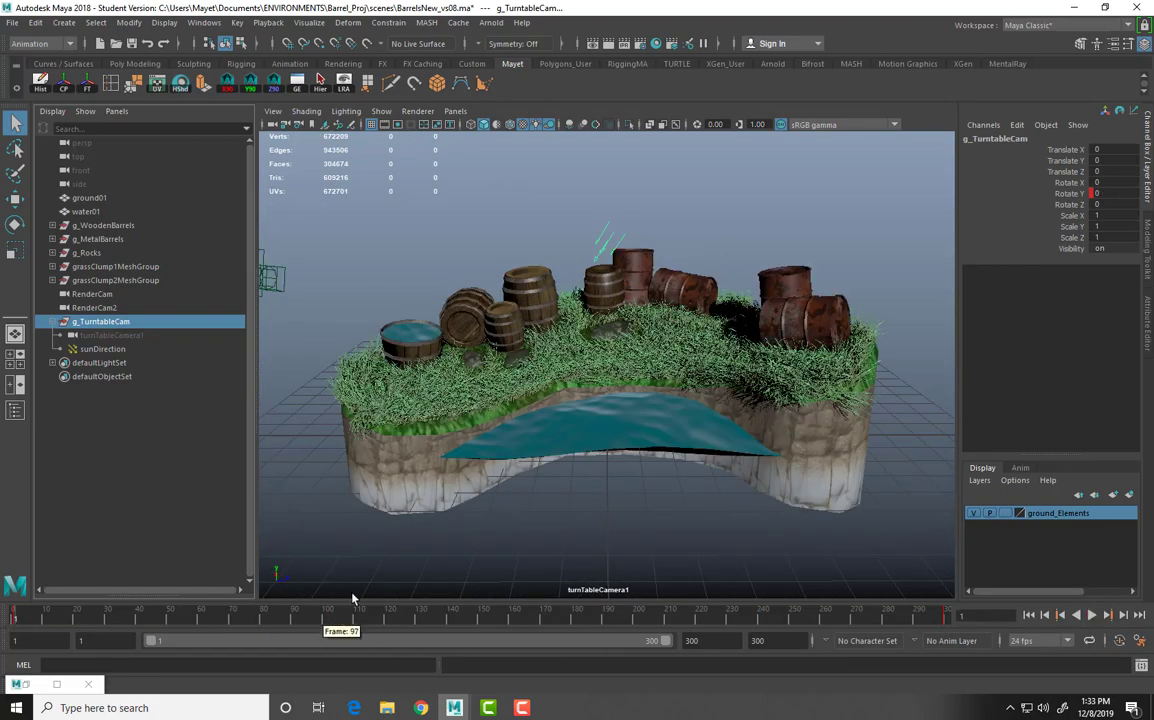